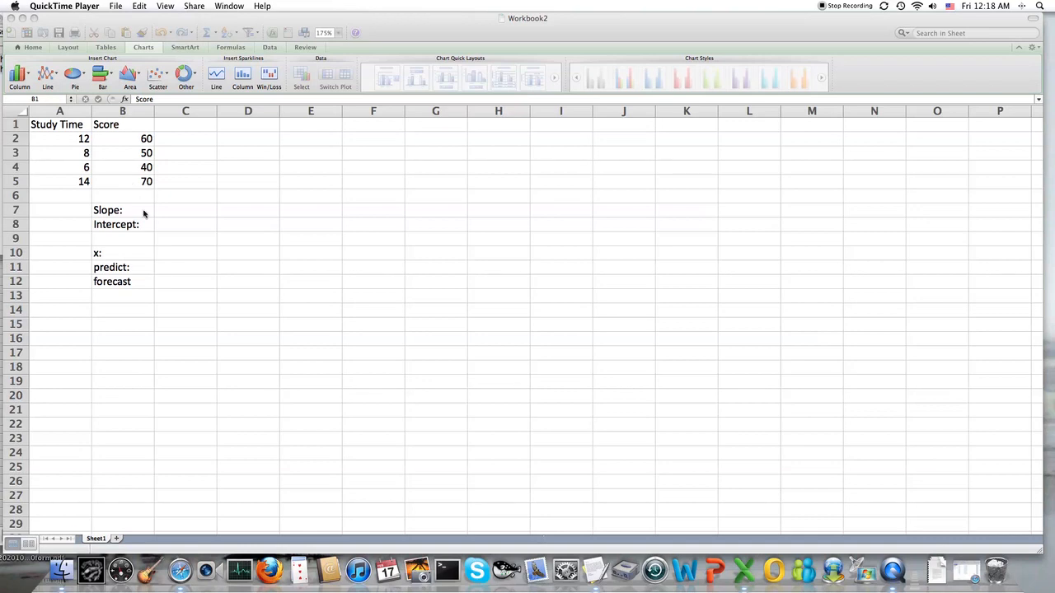
# Calculate the slope in C7 with =SLOPE(B2:B5,A2:A5), using scores as known y's and study times as known x's
pyautogui.click(185, 214)
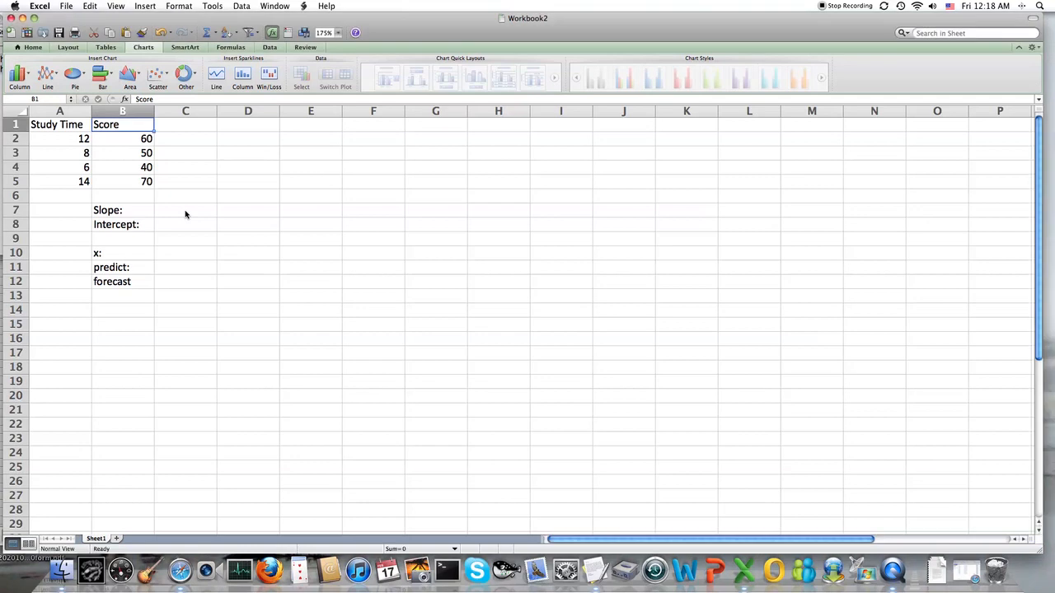
pyautogui.click(185, 214)
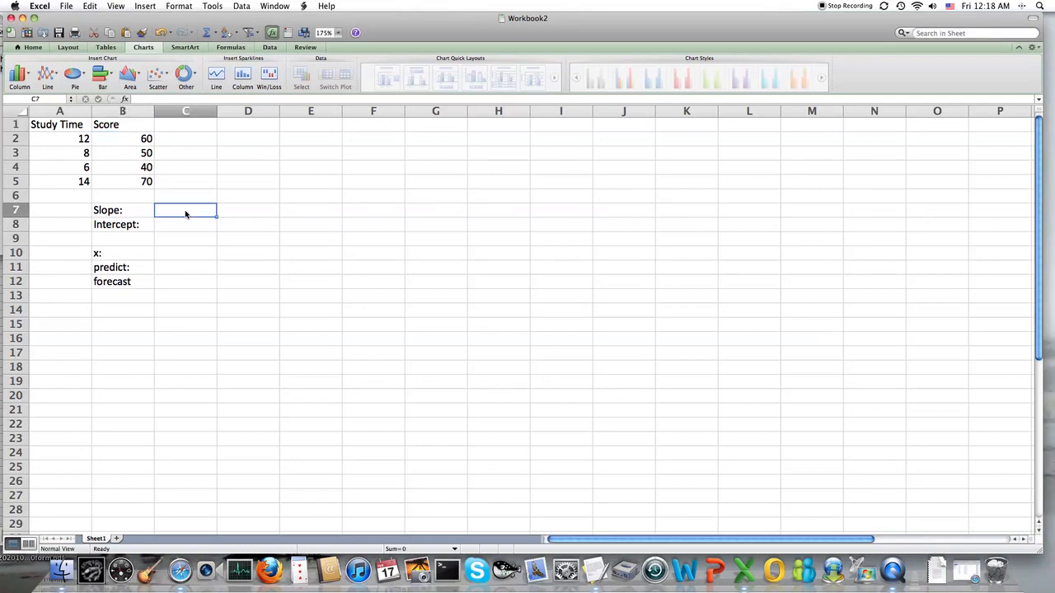
pyautogui.write('=s')
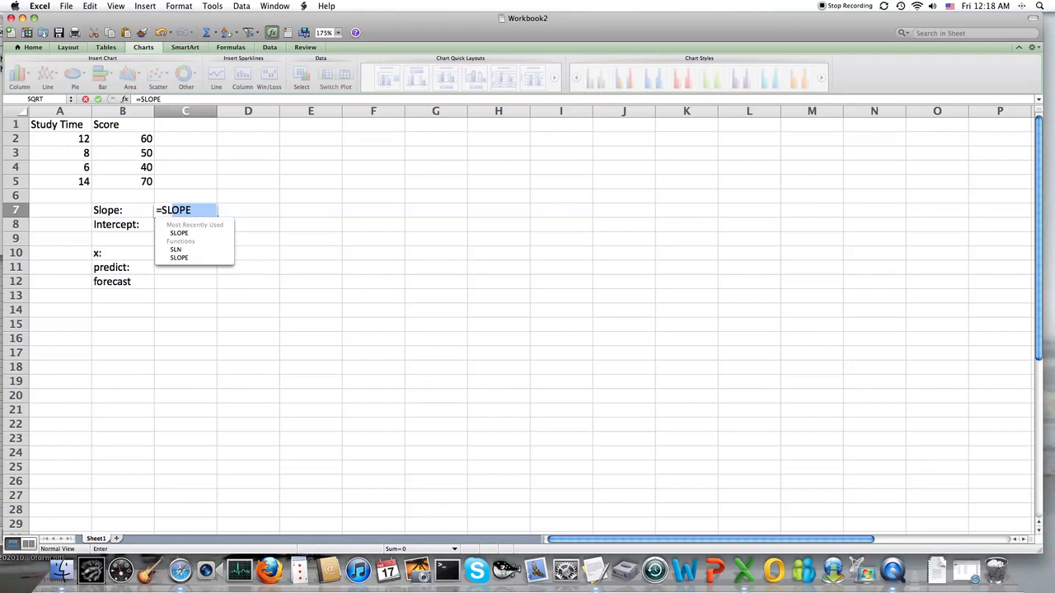
pyautogui.press('Down')
pyautogui.press('Tab')
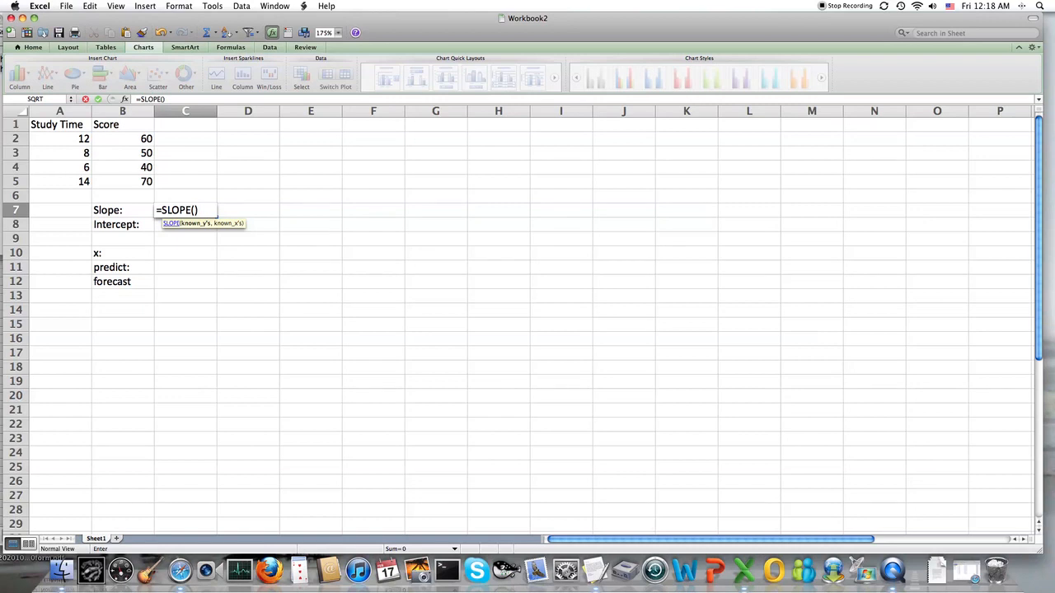
pyautogui.moveTo(129, 139); pyautogui.dragTo(129, 178)
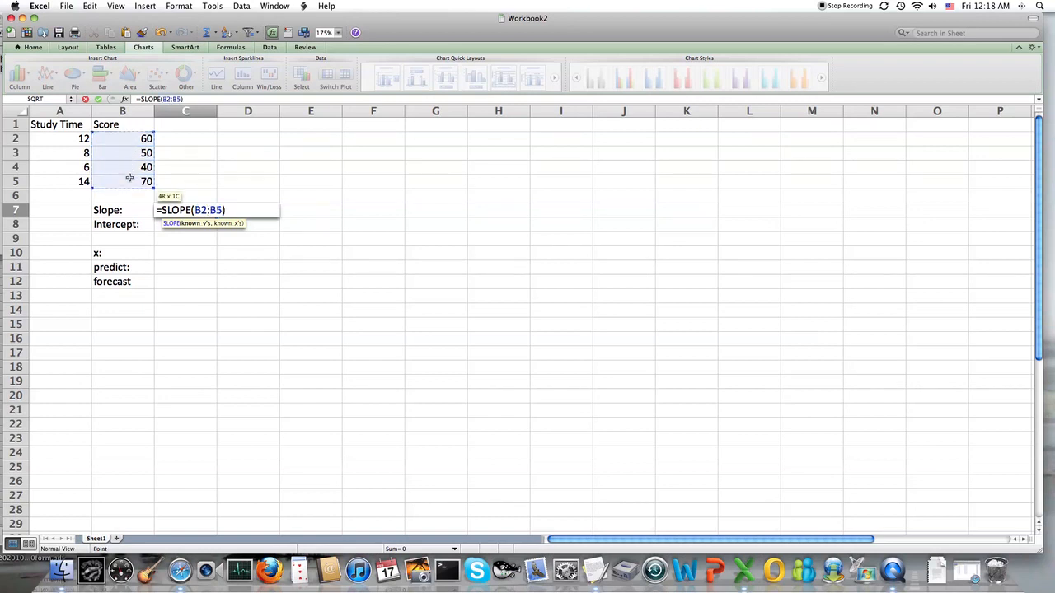
pyautogui.write(',')
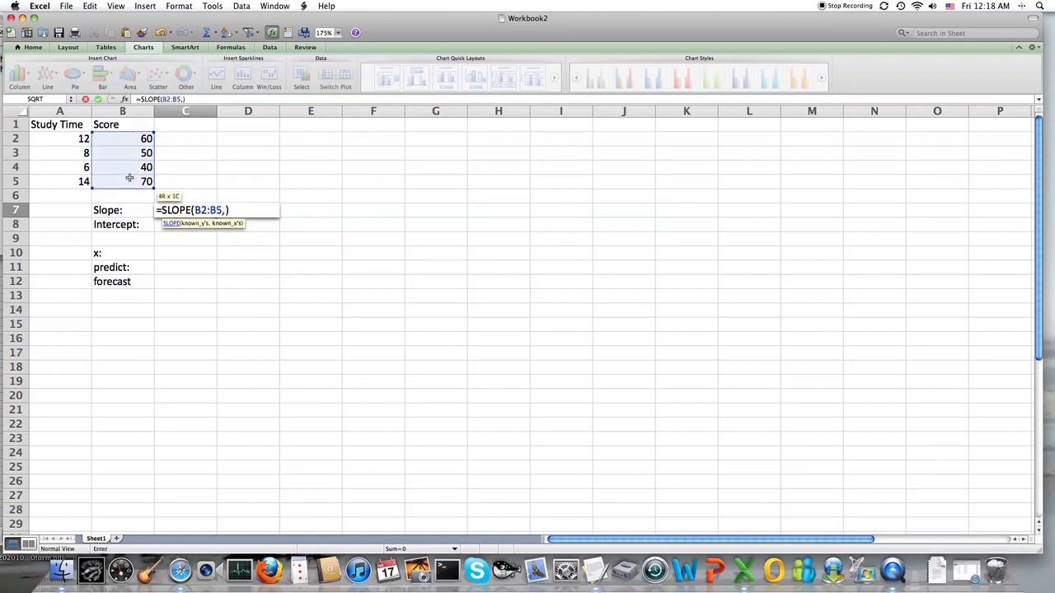
pyautogui.moveTo(51, 138); pyautogui.dragTo(53, 176)
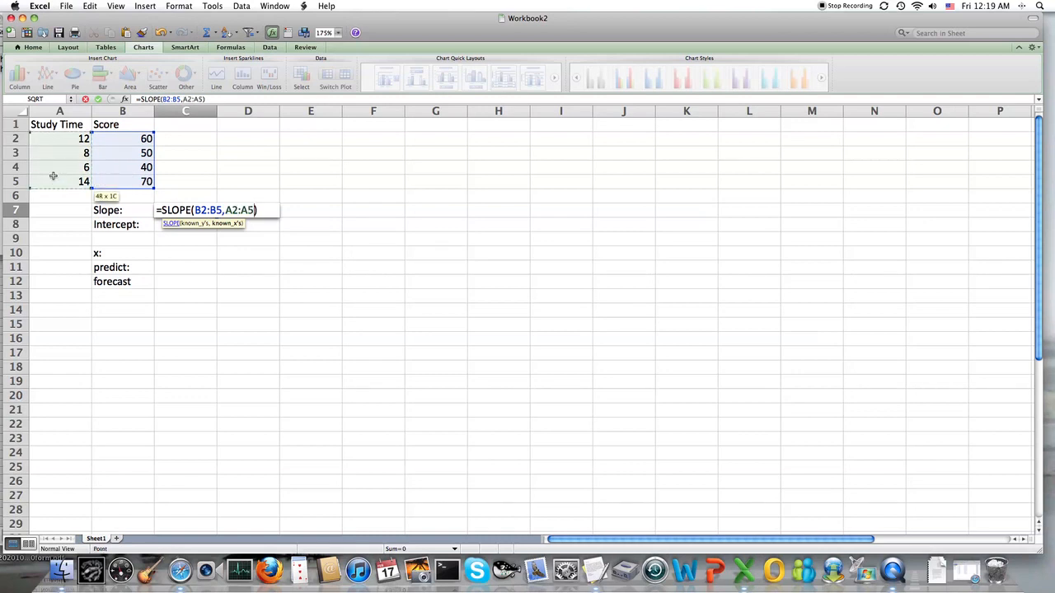
pyautogui.press('Return')
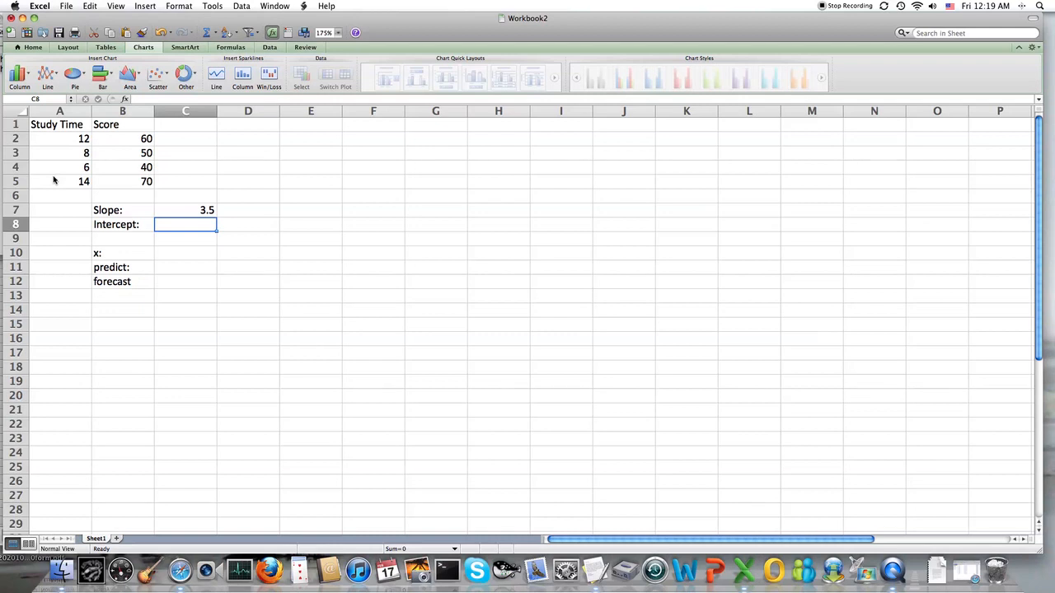
# Calculate the intercept in C8 with =INTERCEPT(B2:B5,A2:A5)
pyautogui.write('=INTERCEPT')
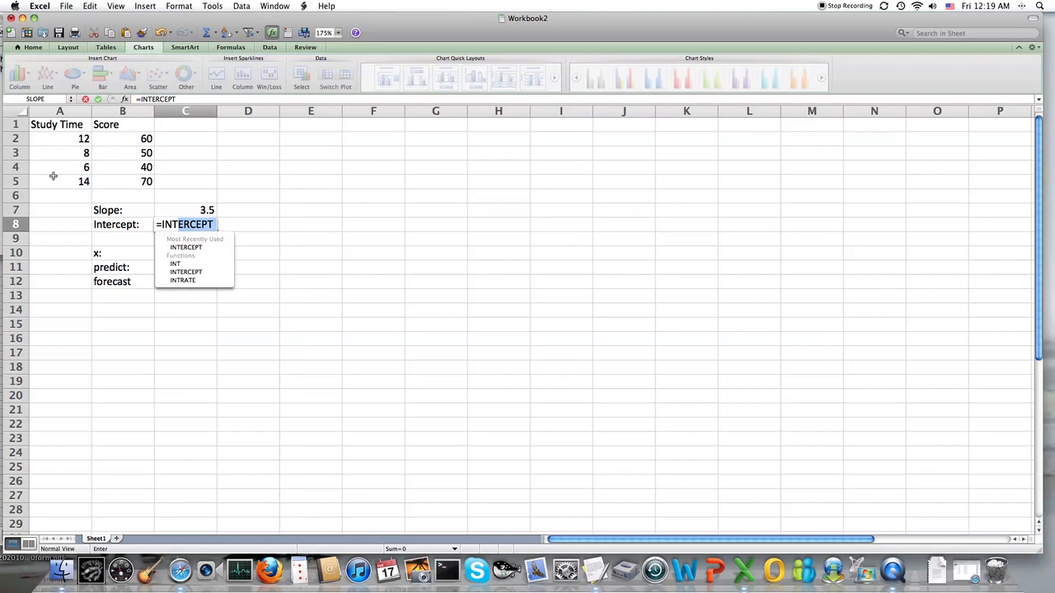
pyautogui.press('Down')
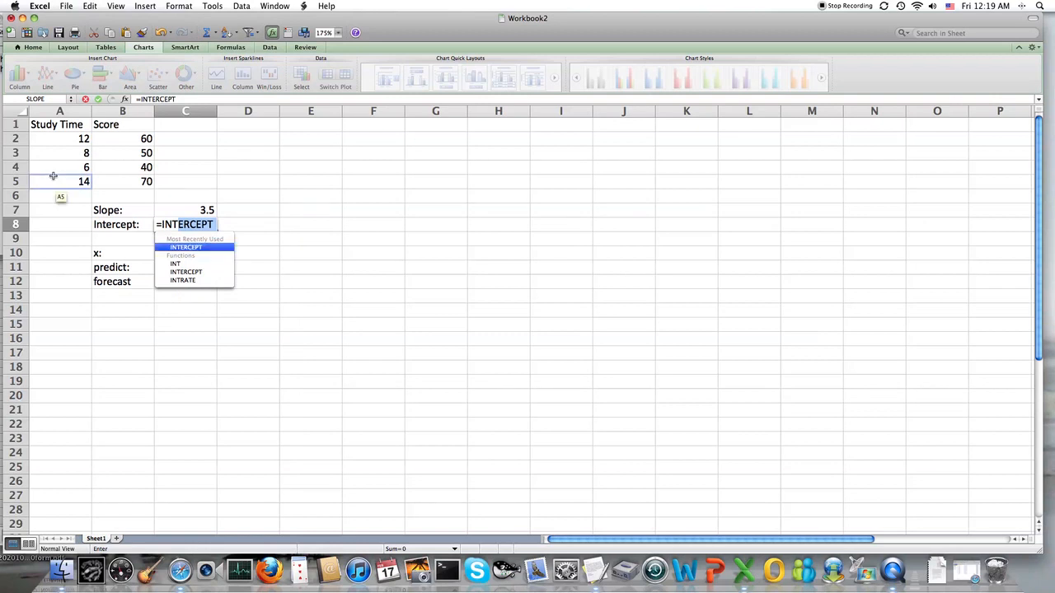
pyautogui.press('Return')
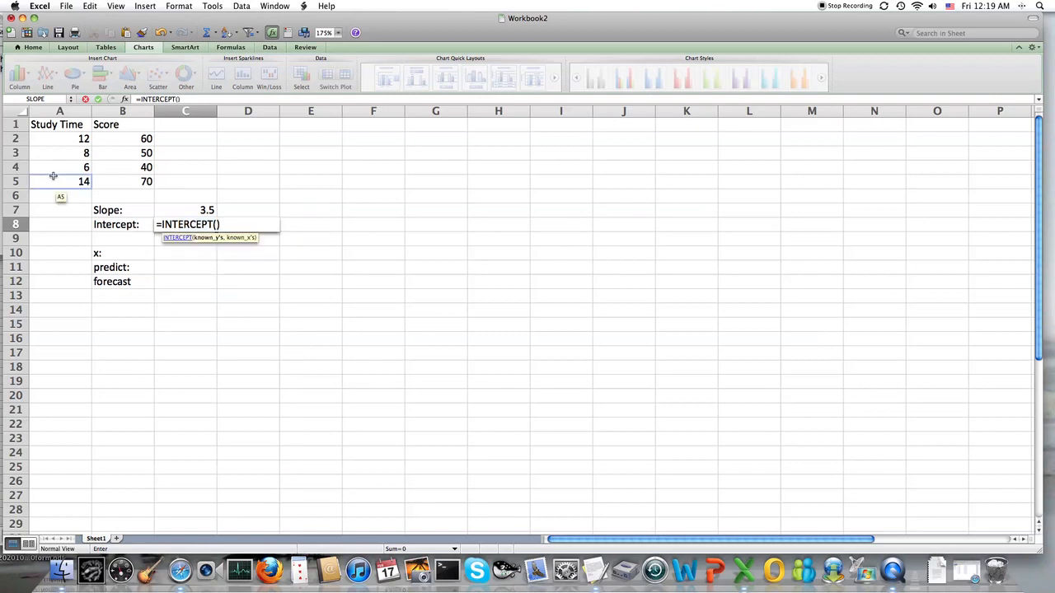
pyautogui.moveTo(119, 140); pyautogui.dragTo(120, 182)
pyautogui.write(',')
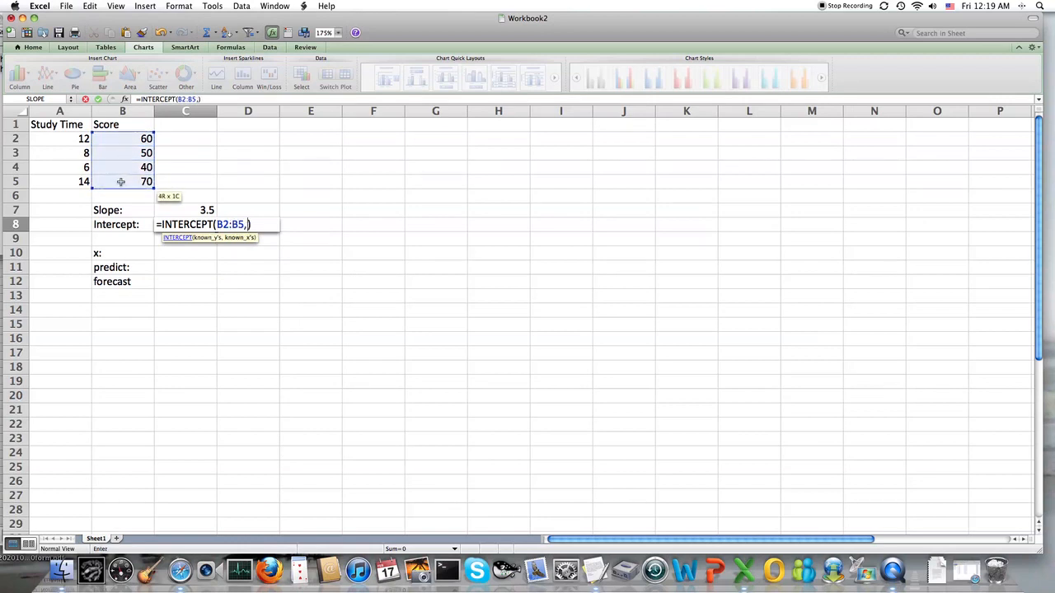
pyautogui.moveTo(75, 142); pyautogui.dragTo(71, 178)
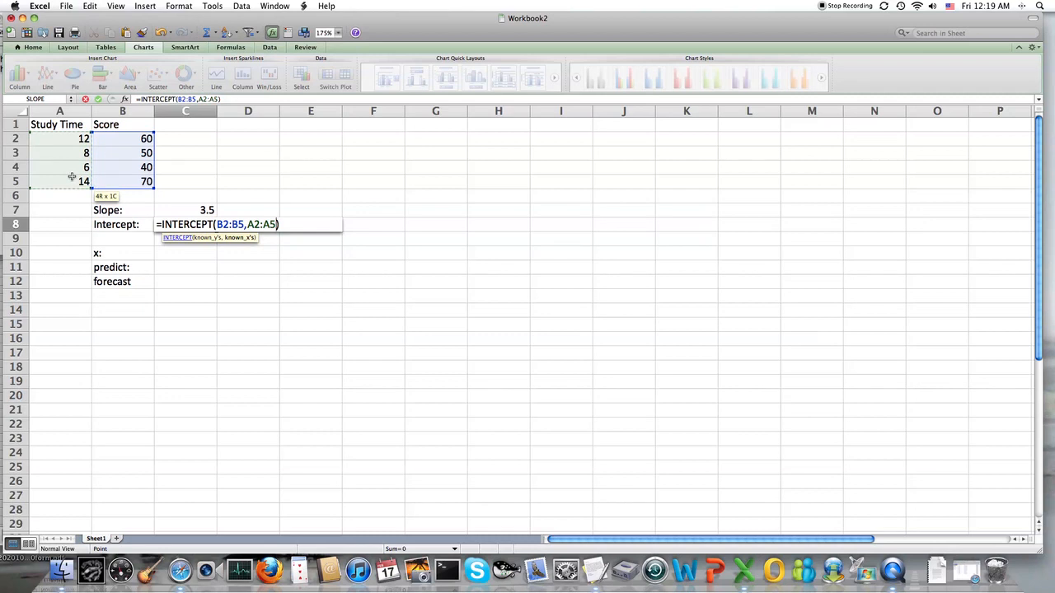
pyautogui.write(')')
pyautogui.press('Return')
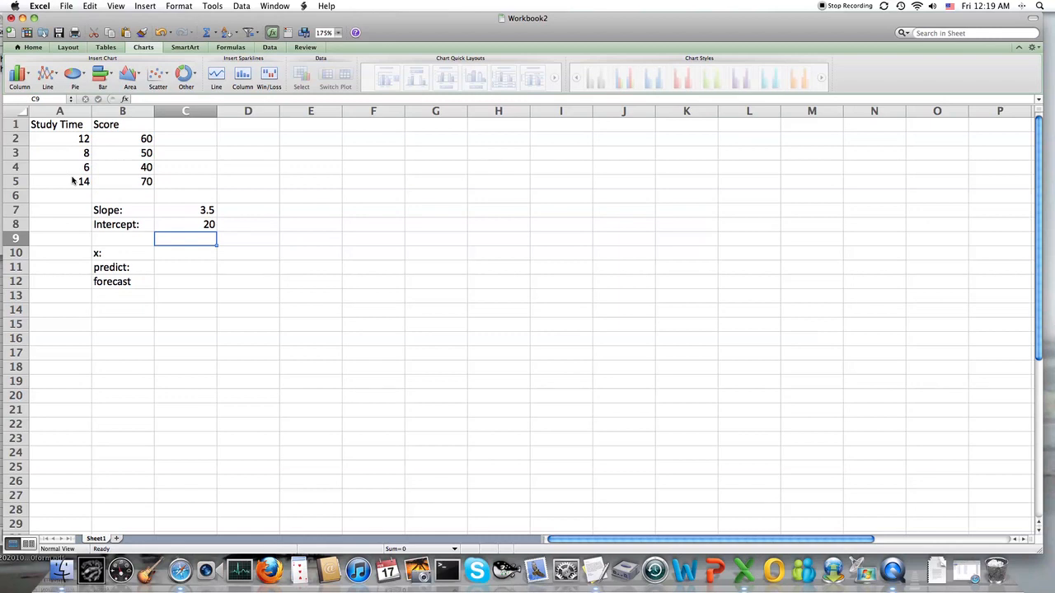
# Enter 10 as the x value in C10
pyautogui.click(188, 256)
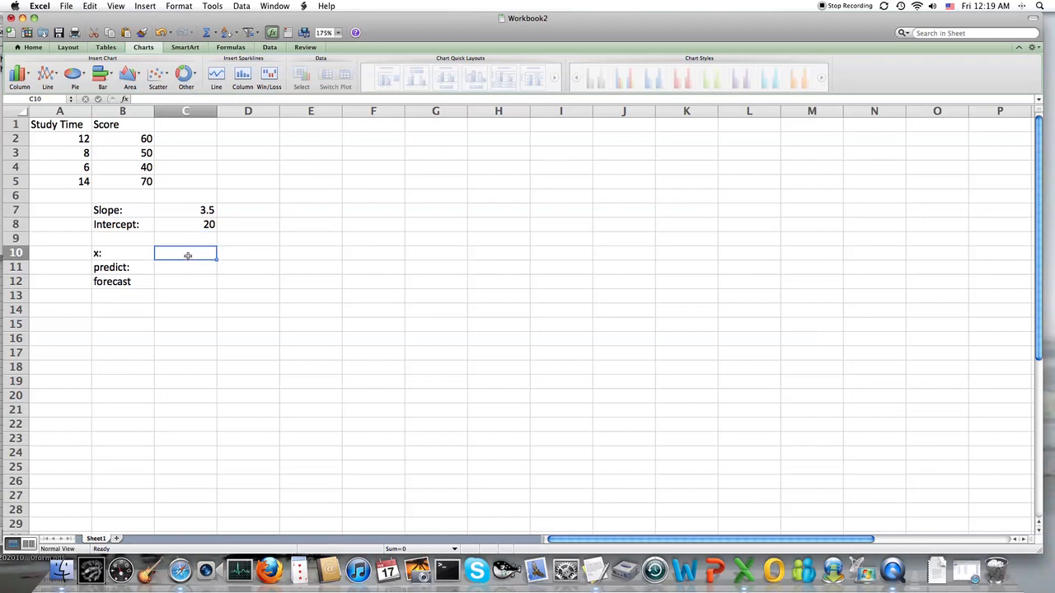
pyautogui.write('10')
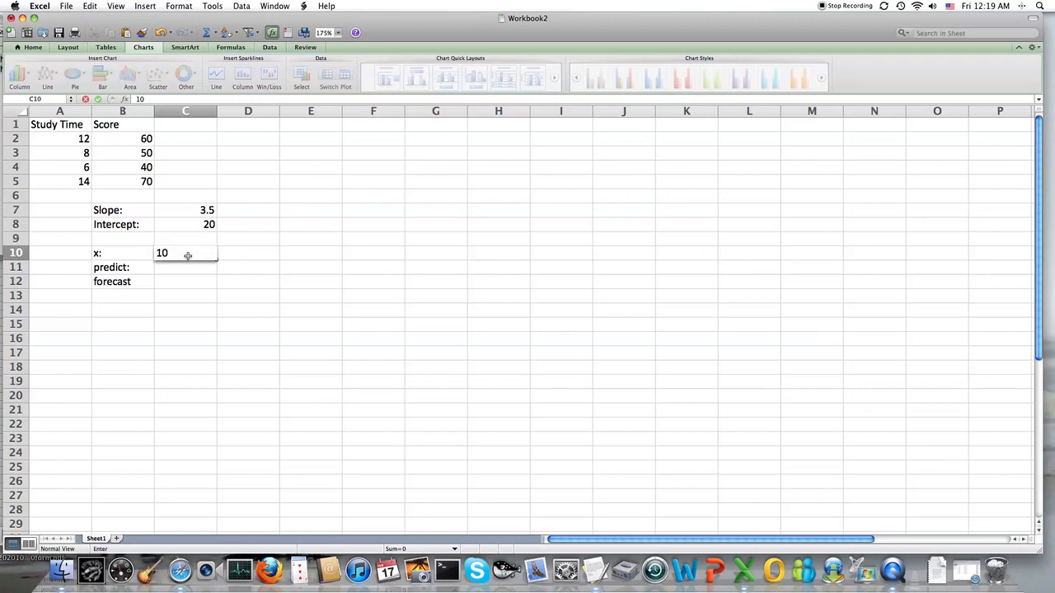
pyautogui.press('Return')
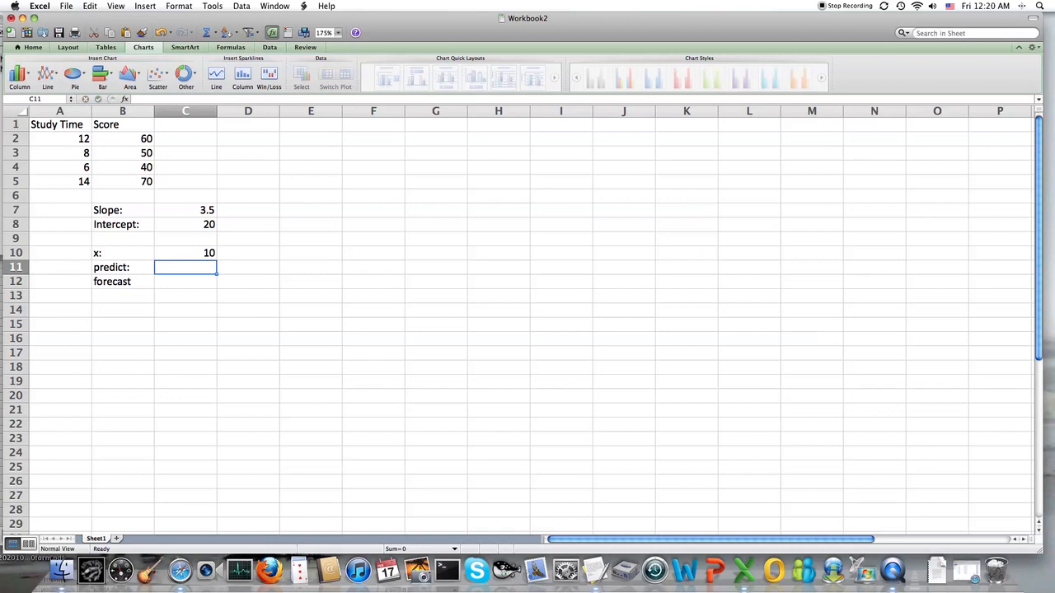
# Compute the predicted score in C11 from slope, x and intercept with =C7*C10+C8
pyautogui.write('=')
pyautogui.click(187, 212)
pyautogui.write('*')
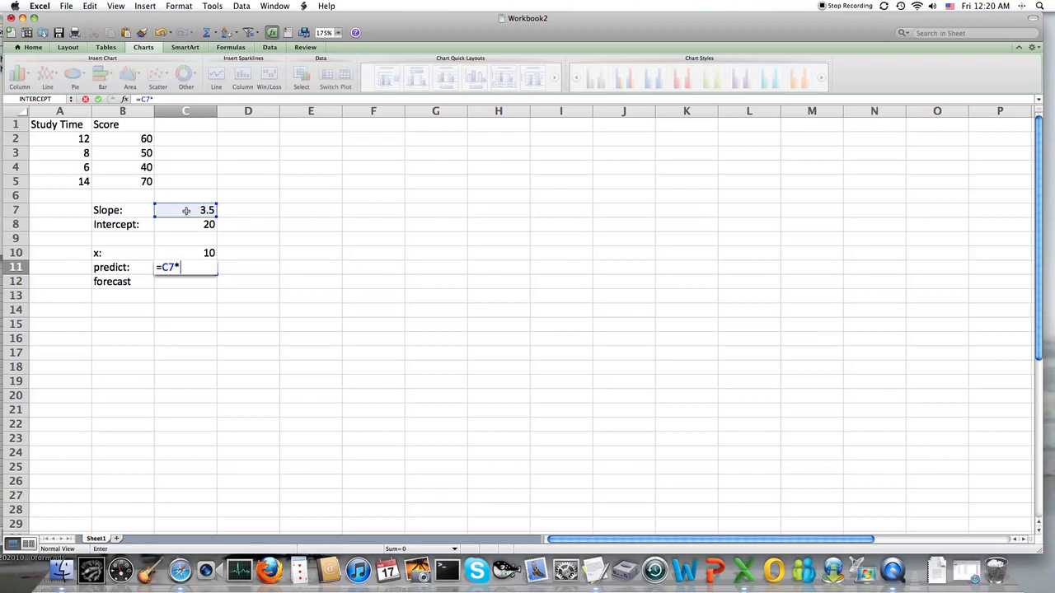
pyautogui.click(189, 253)
pyautogui.write('+')
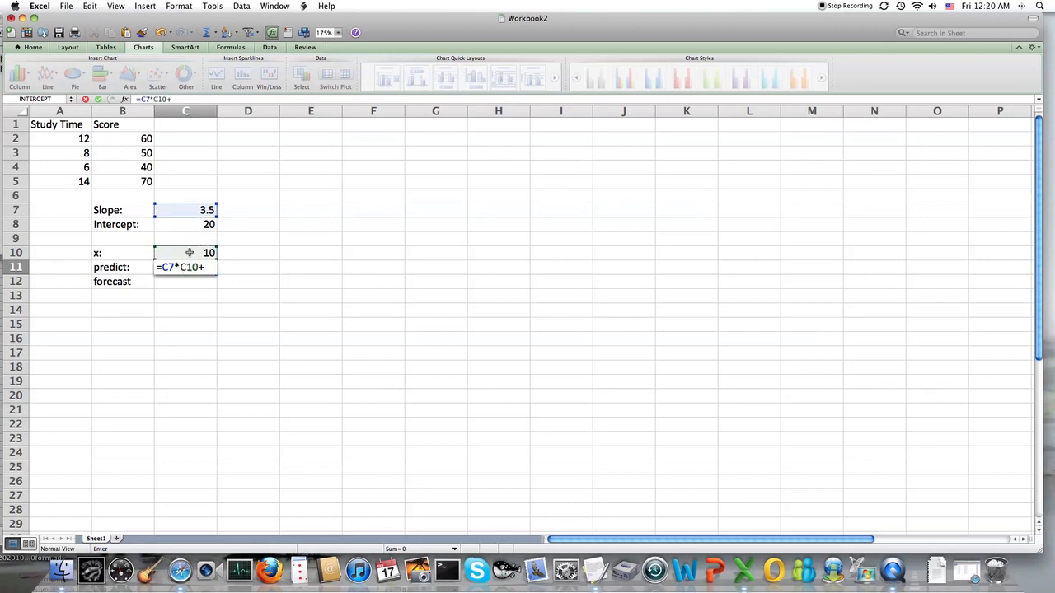
pyautogui.click(183, 224)
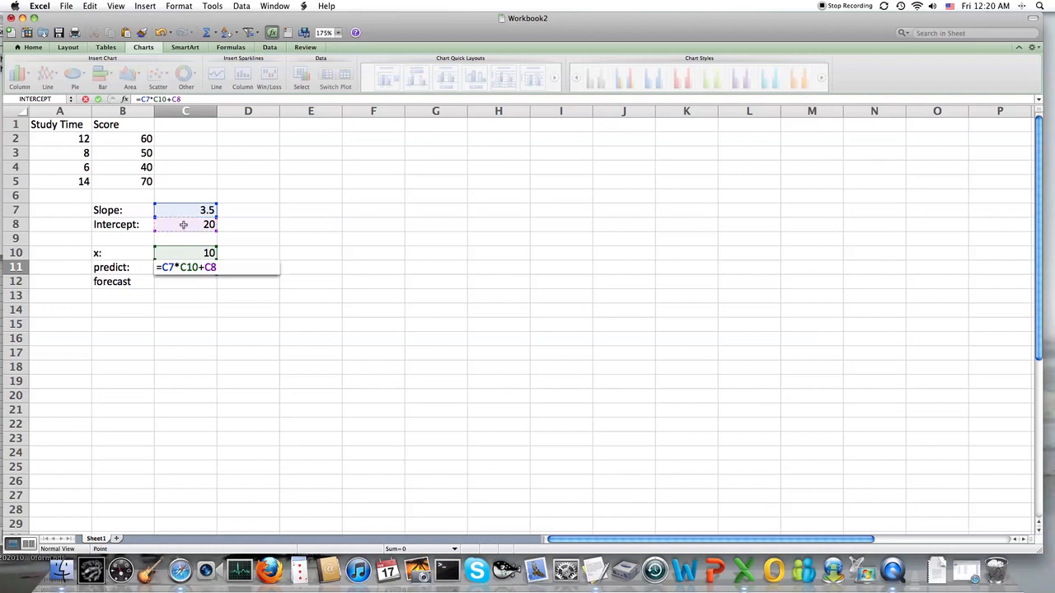
pyautogui.press('Return')
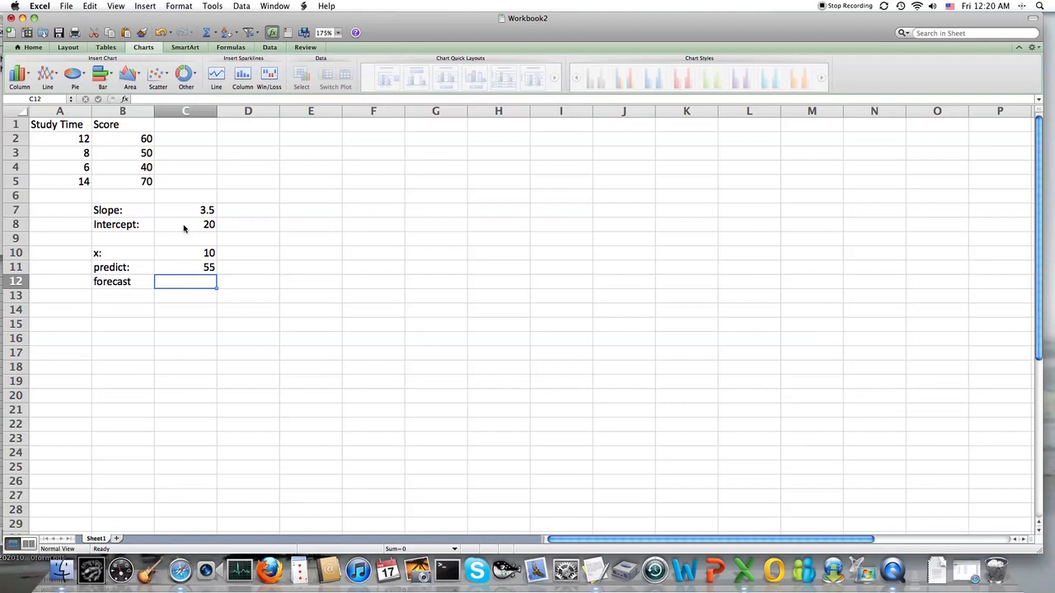
# Compute the forecast in C12 with =FORECAST(C10,B2:B5,A2:A5)
pyautogui.write('=FOR')
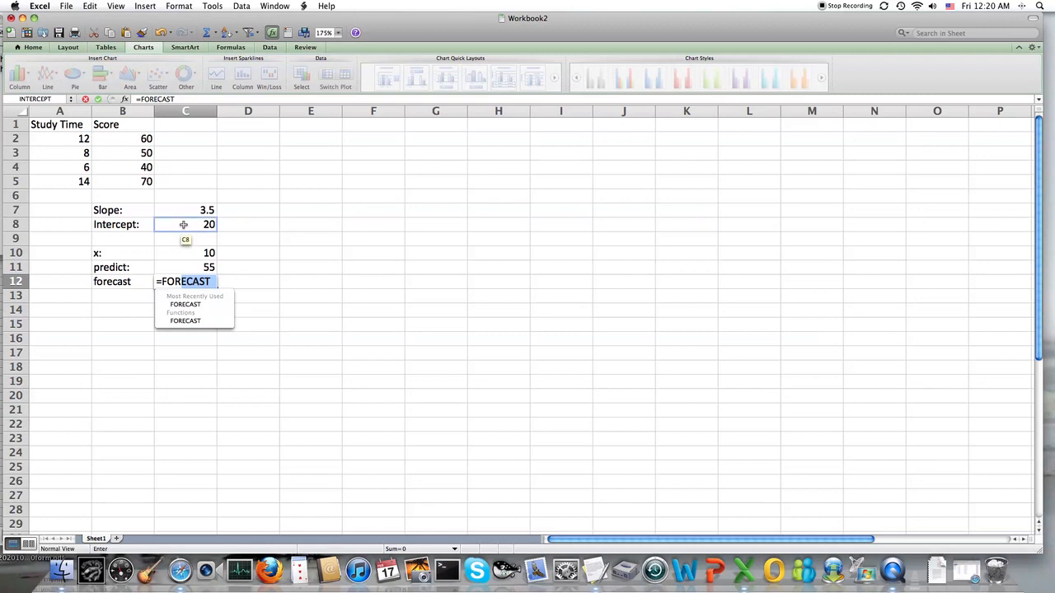
pyautogui.press('Down')
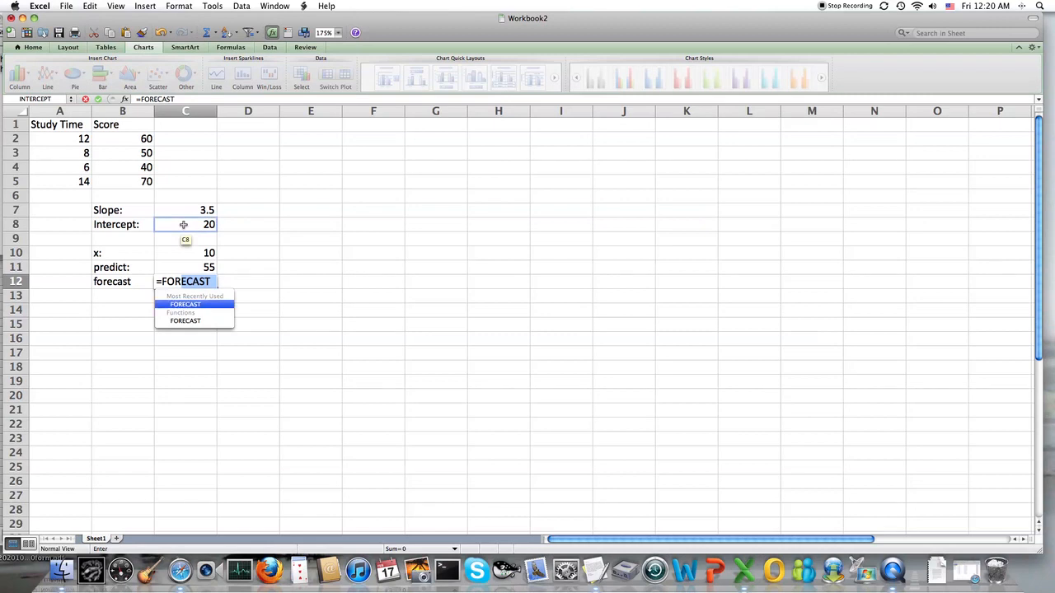
pyautogui.press('Tab')
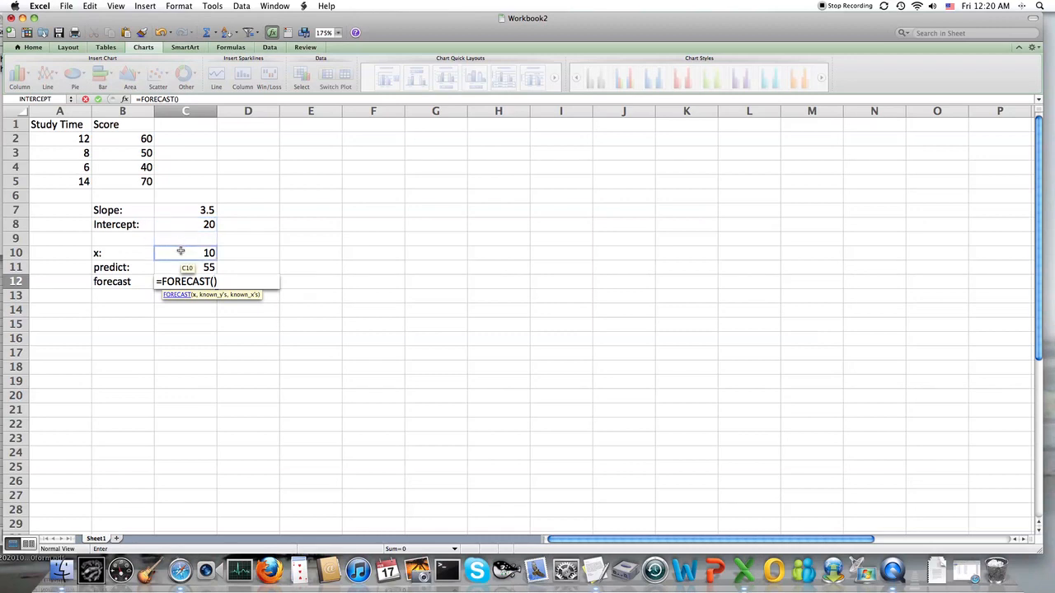
pyautogui.click(181, 250)
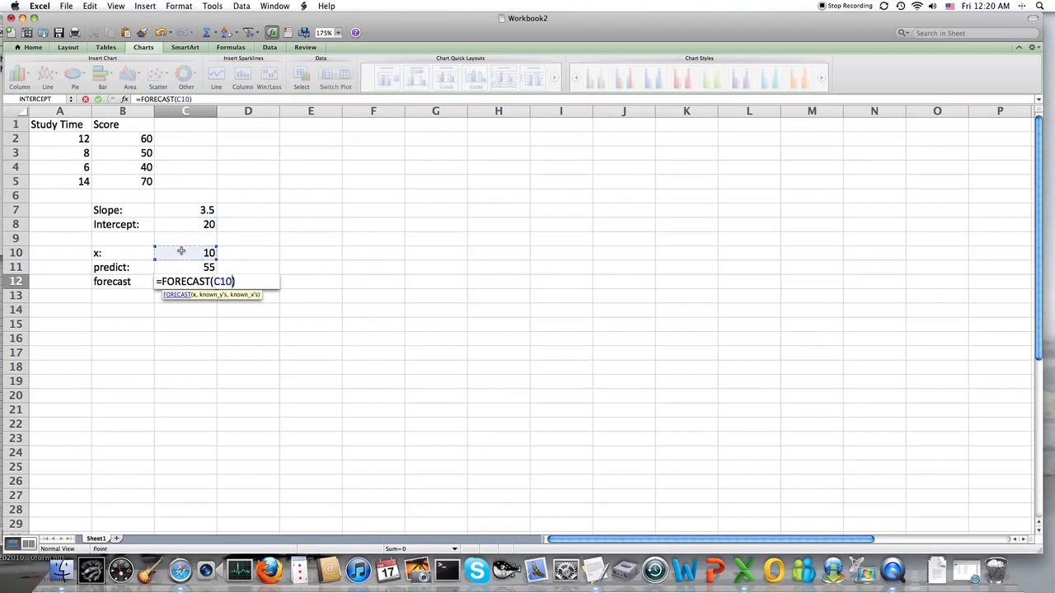
pyautogui.write(',')
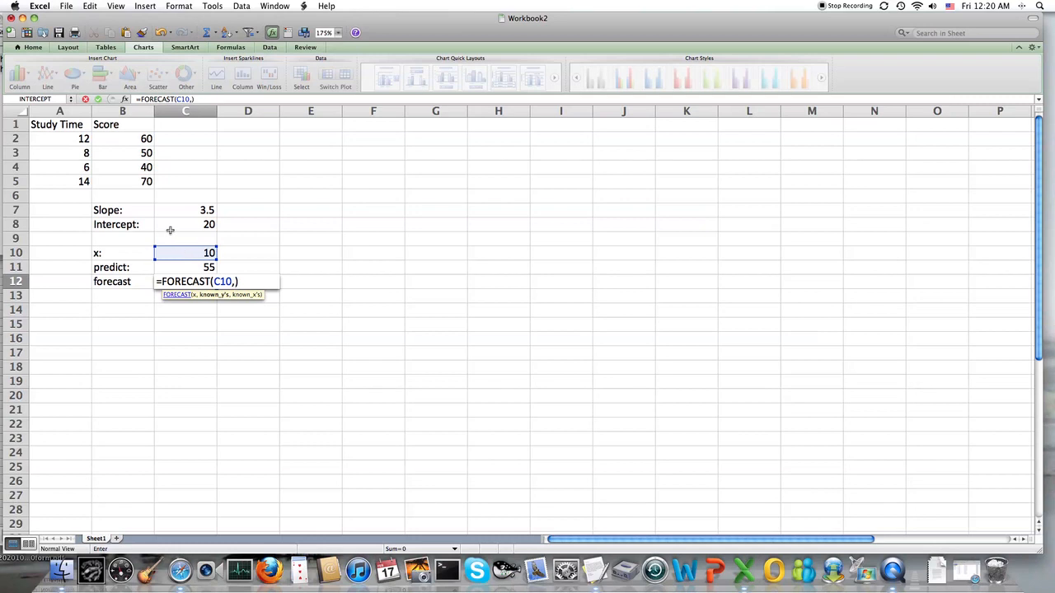
pyautogui.moveTo(134, 139); pyautogui.dragTo(127, 180)
pyautogui.write(',')
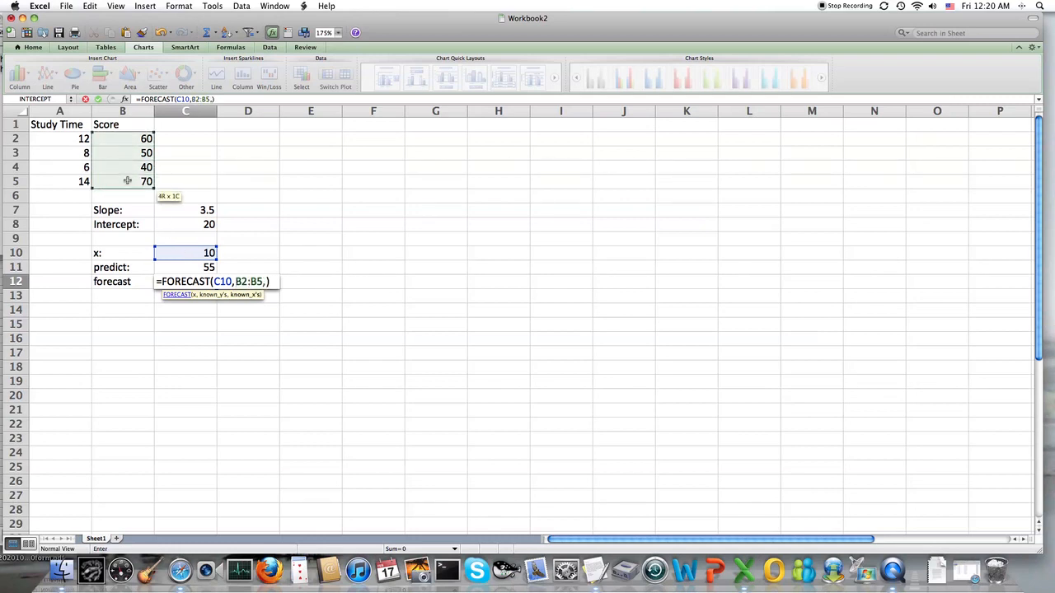
pyautogui.moveTo(66, 139); pyautogui.dragTo(63, 179)
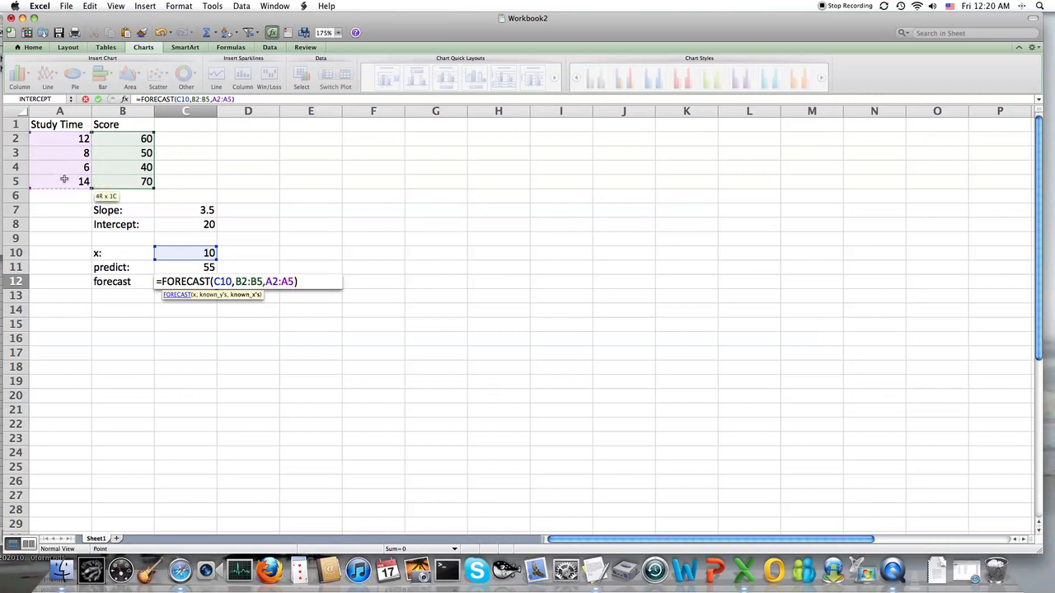
pyautogui.press('Return')
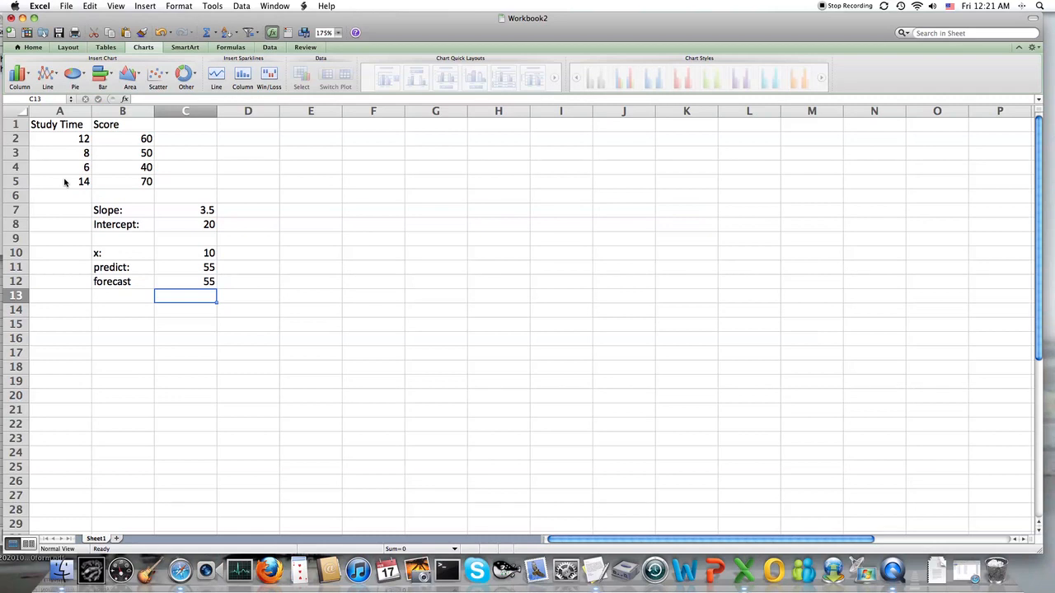
# Add the column heading Forecast in C1, beside Score
pyautogui.click(190, 127)
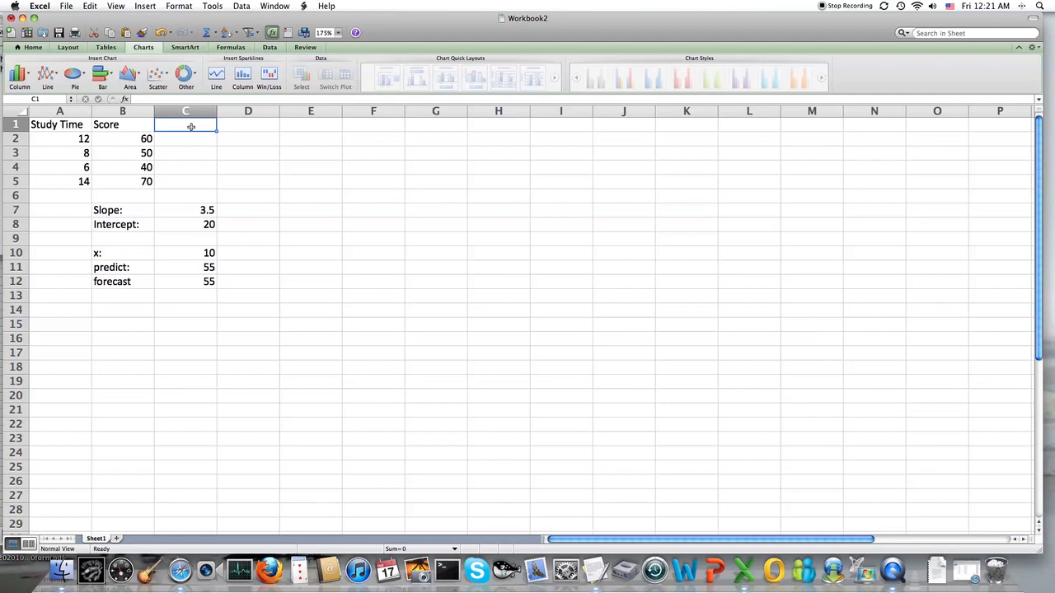
pyautogui.write('Forecast')
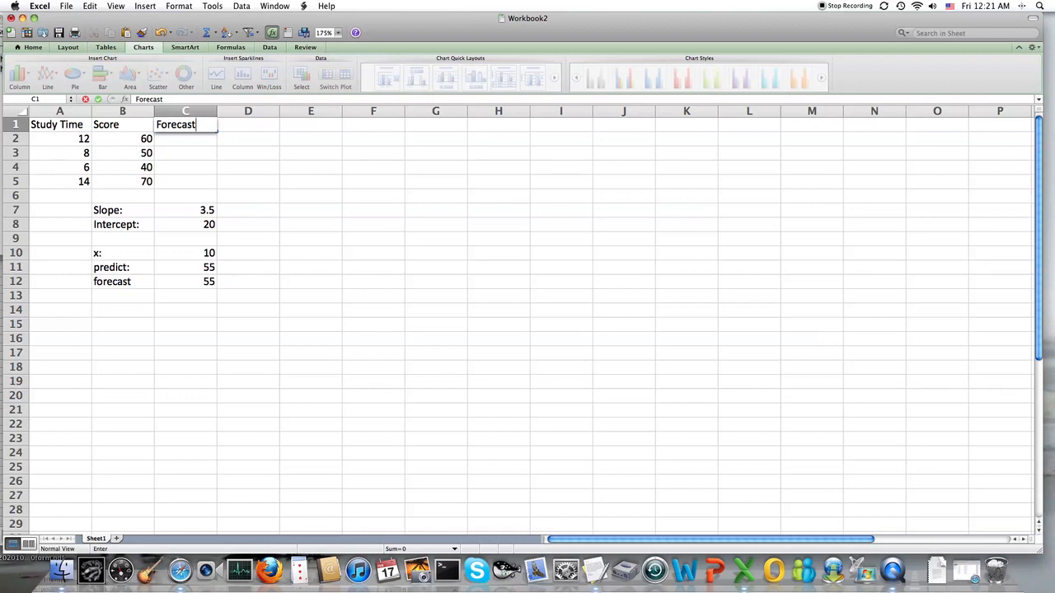
pyautogui.press('Return')
# Compute the forecast for the first study time in C2 with =FORECAST(A2,B2:B5,A2:A5)
pyautogui.write('=')
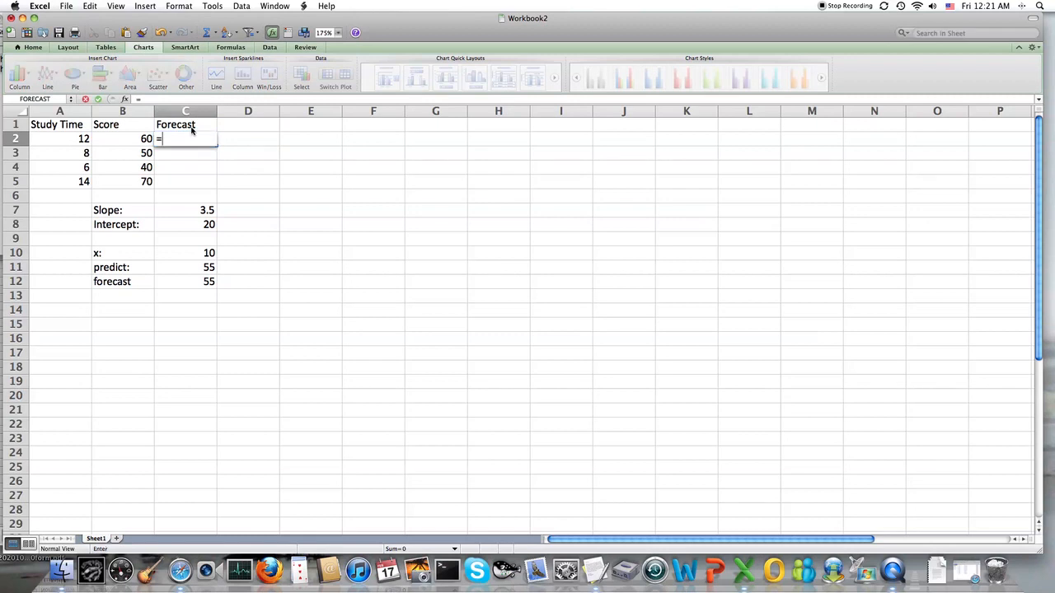
pyautogui.write('FO')
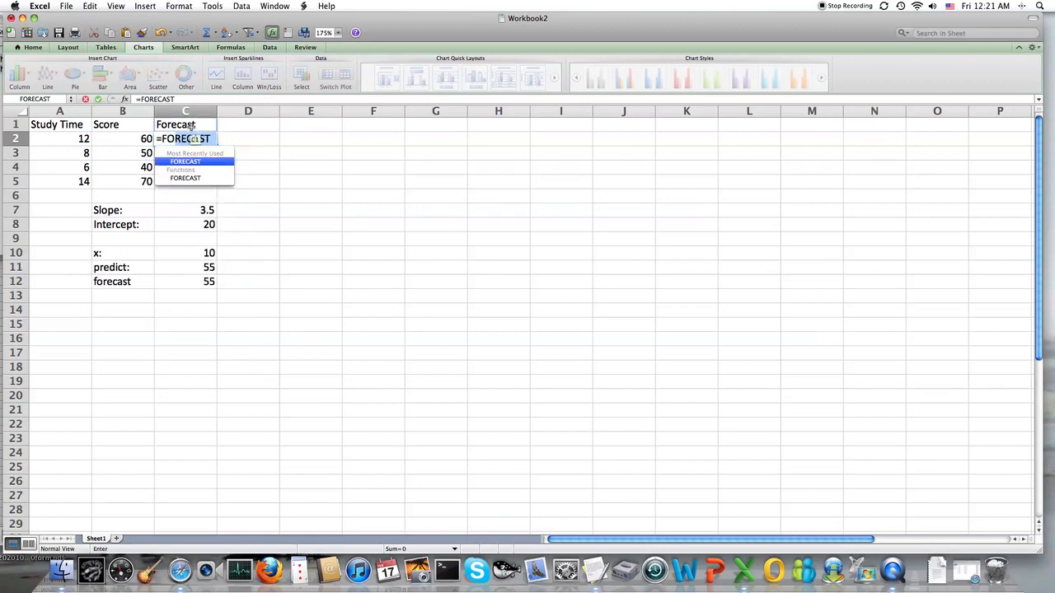
pyautogui.press('Tab')
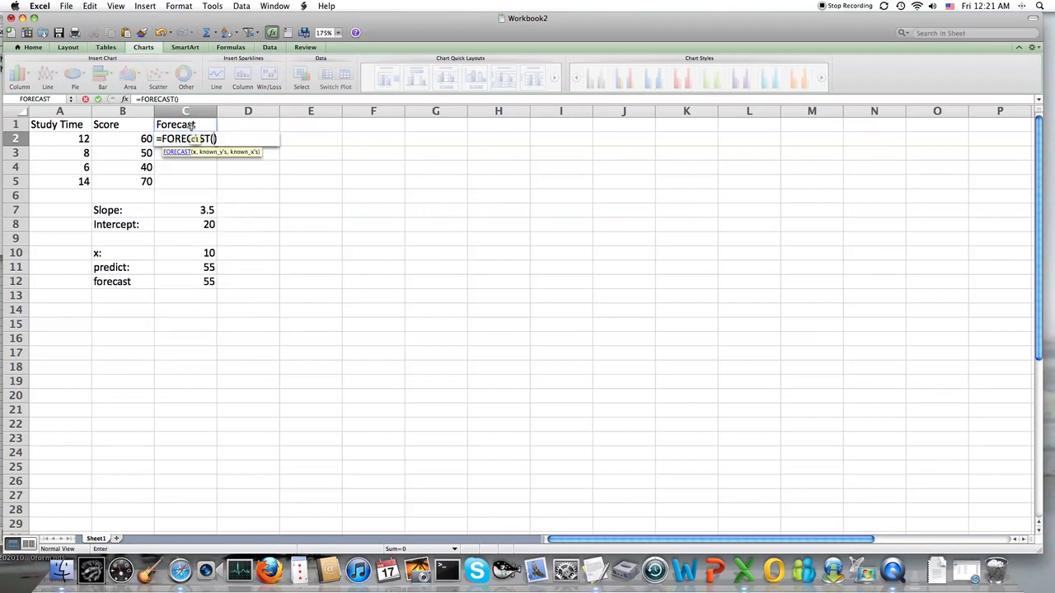
pyautogui.click(76, 137)
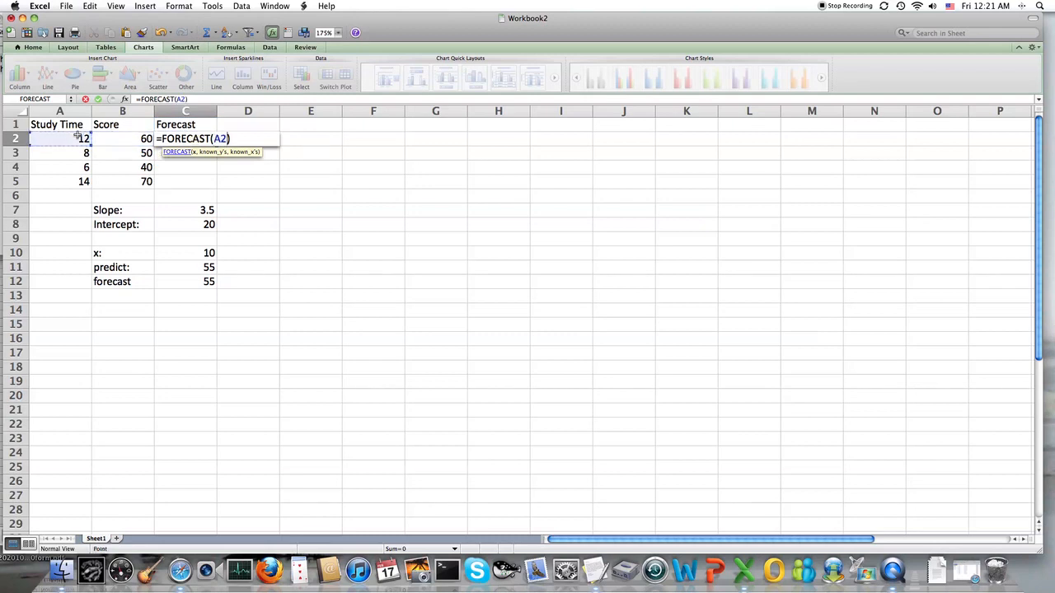
pyautogui.write(',')
pyautogui.moveTo(113, 138); pyautogui.dragTo(114, 178)
pyautogui.write(',')
pyautogui.moveTo(77, 139); pyautogui.dragTo(71, 176)
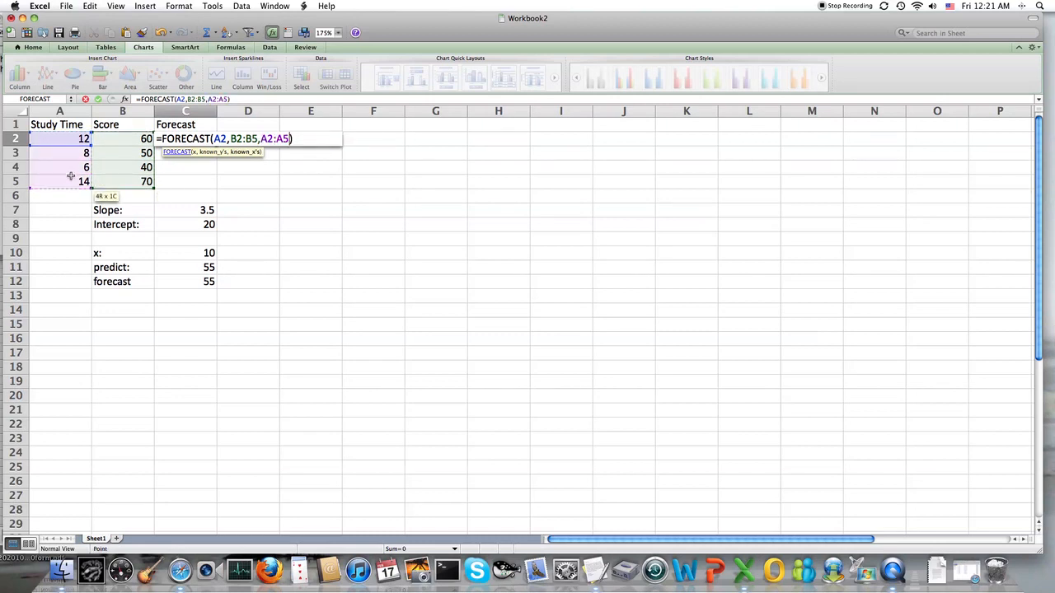
pyautogui.press('Return')
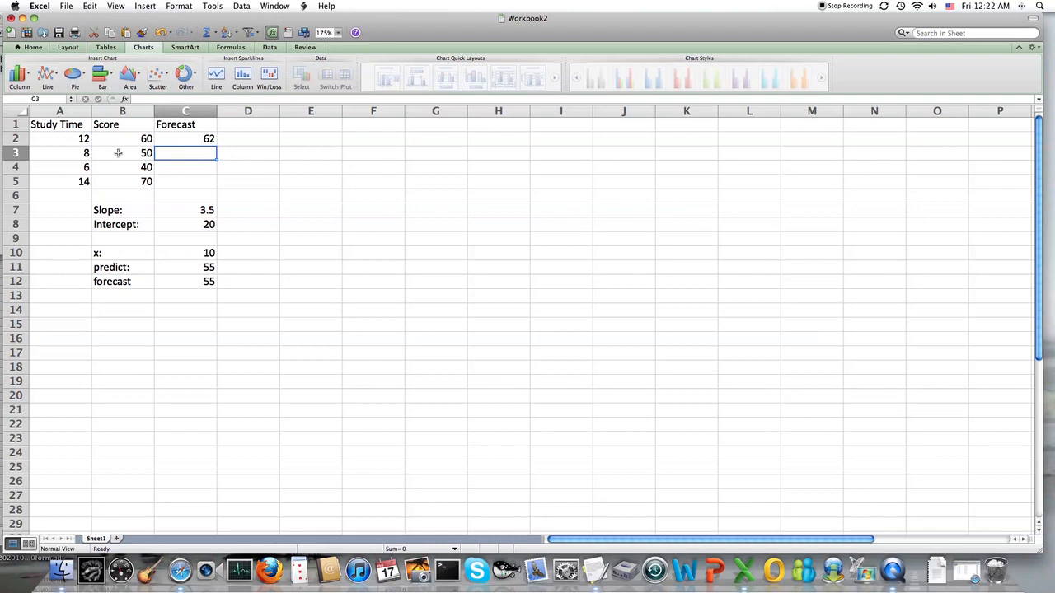
# Make the ranges in C2's formula absolute, =FORECAST(A2,$B$2:$B$5,$A$2:$A$5), and fill it down to C5
pyautogui.click(175, 139)
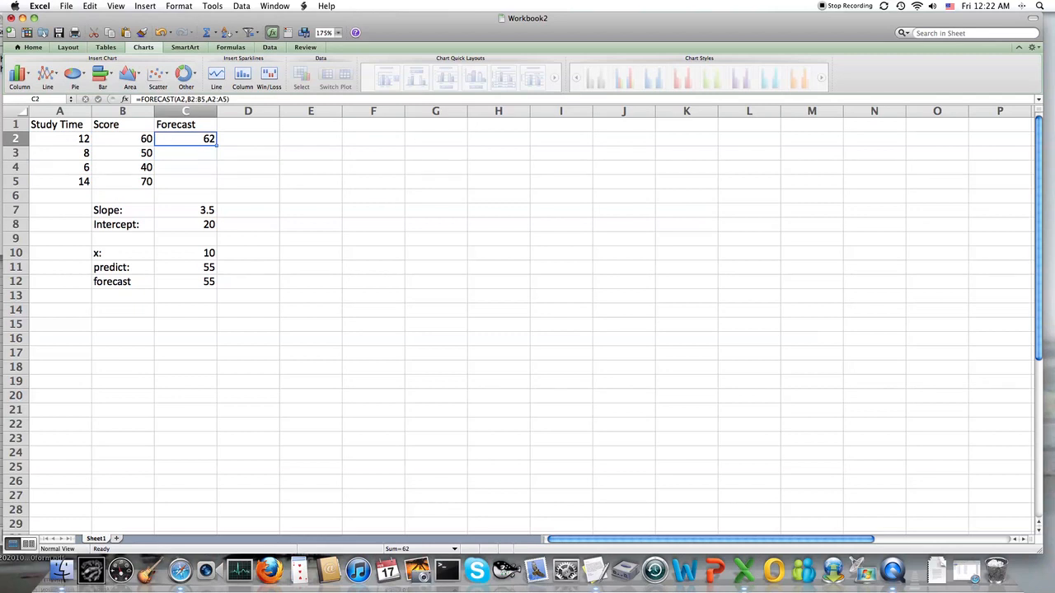
pyautogui.click(187, 99)
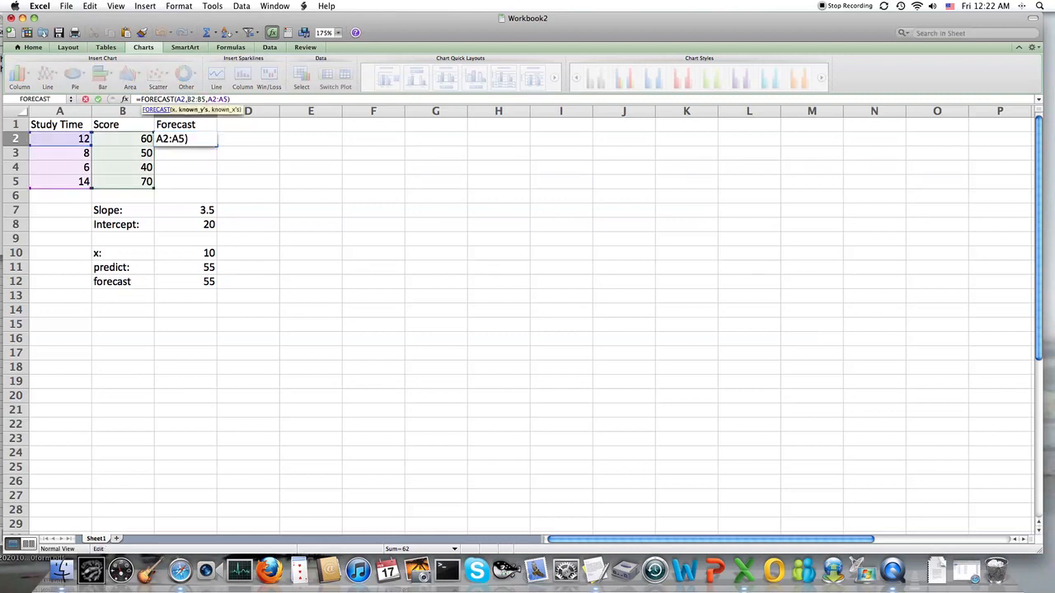
pyautogui.write('$')
pyautogui.press('Right')
pyautogui.write('$')
pyautogui.press('Right')
pyautogui.press('Right')
pyautogui.write('$')
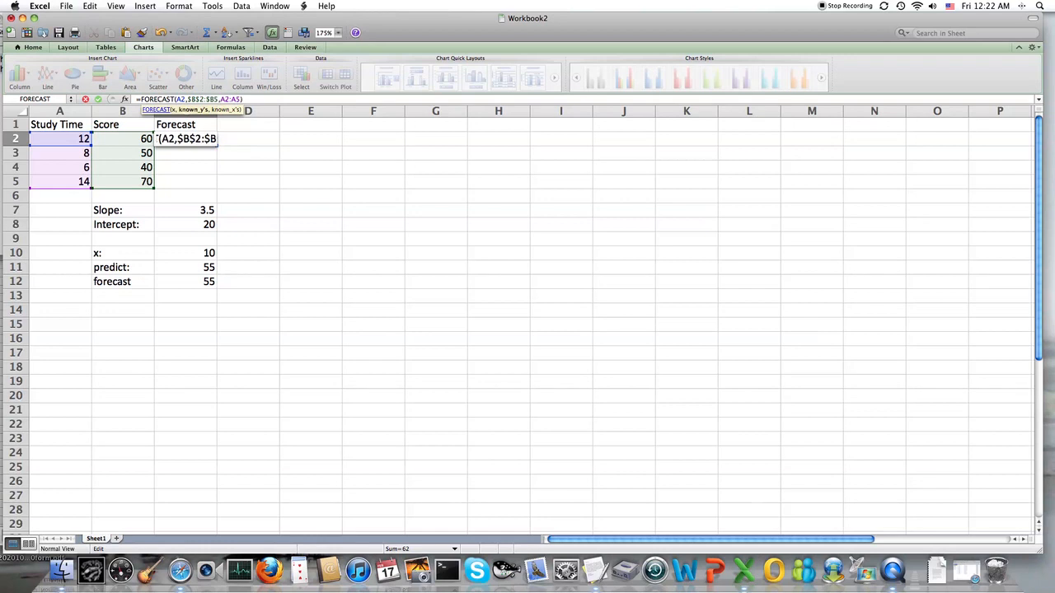
pyautogui.press('Right')
pyautogui.write('$')
pyautogui.press('Right')
pyautogui.press('Right')
pyautogui.write('$')
pyautogui.press('Right')
pyautogui.write('$')
pyautogui.press('Right')
pyautogui.write('$')
pyautogui.press('Right')
pyautogui.write('$')
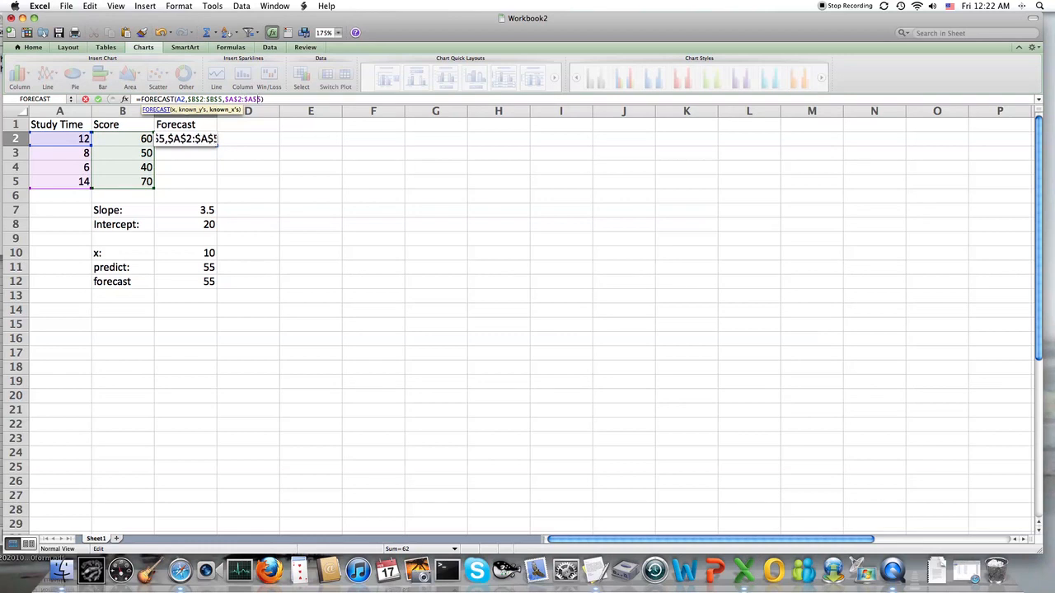
pyautogui.press('Return')
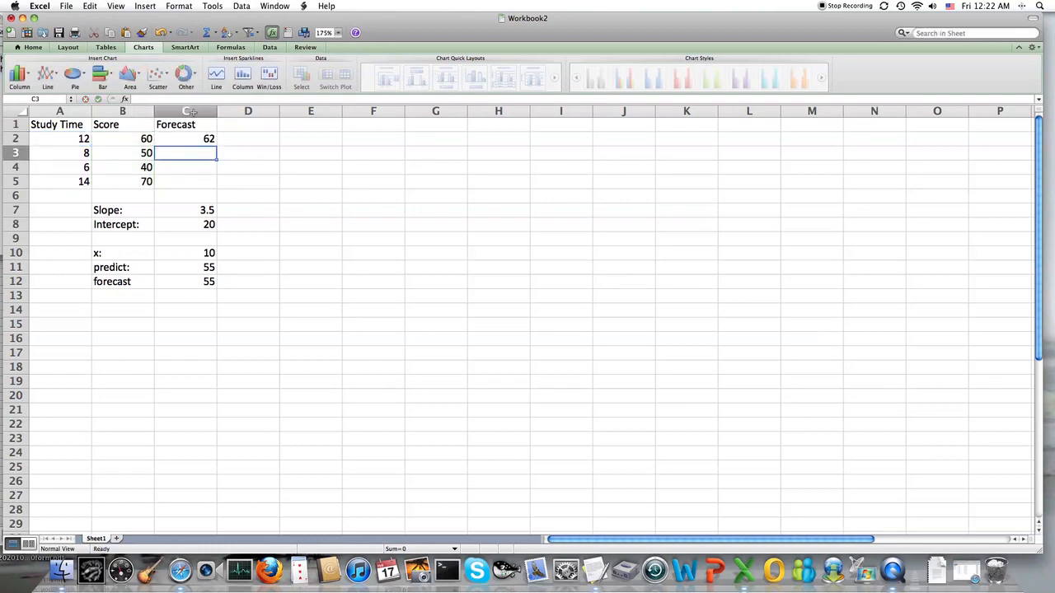
pyautogui.click(195, 139)
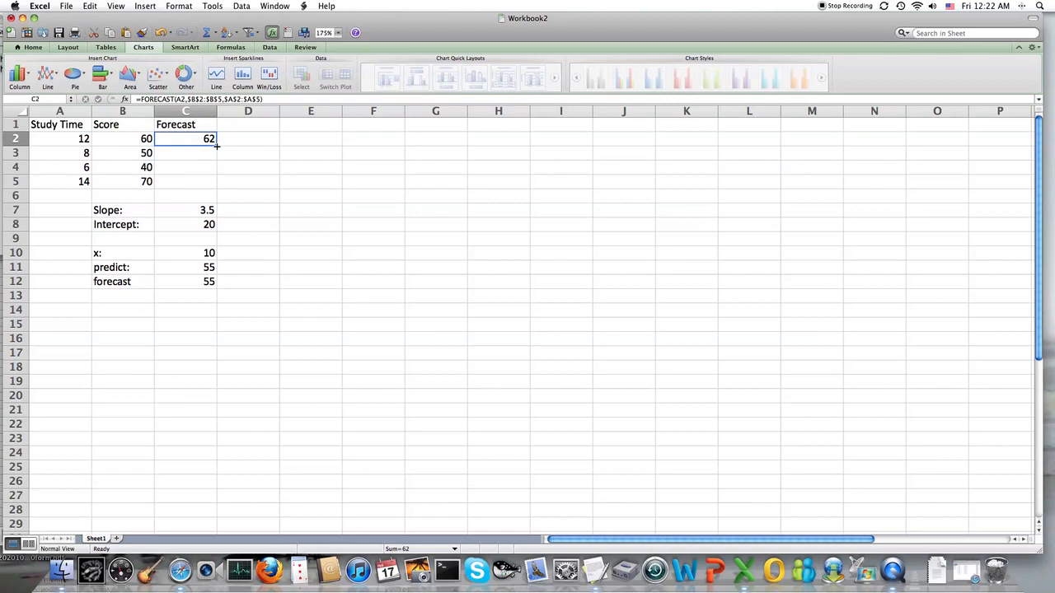
pyautogui.moveTo(216, 145); pyautogui.dragTo(219, 185)
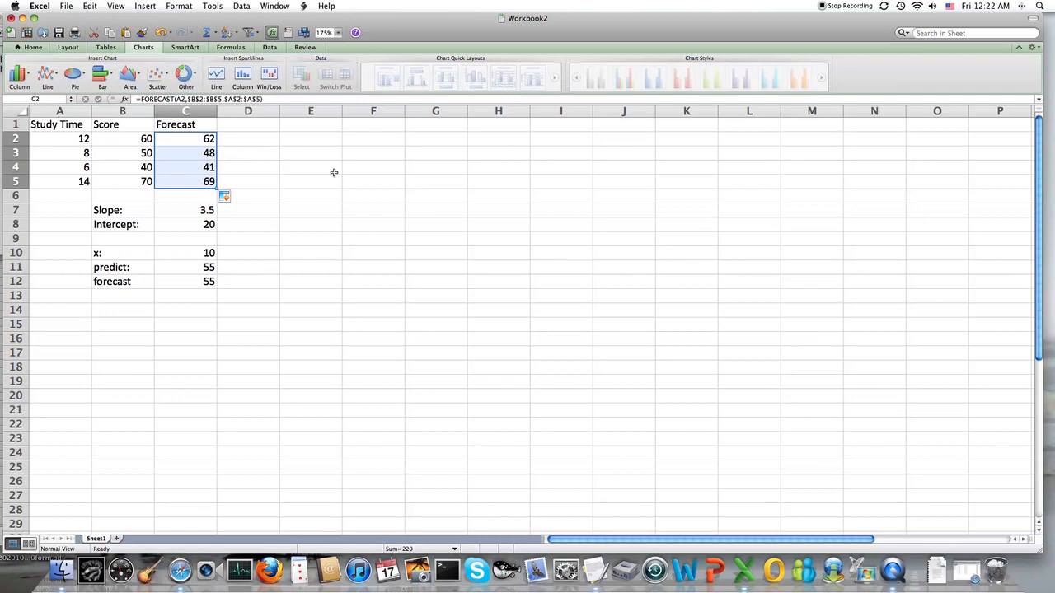
# Add the column heading residuals in D1, beside Forecast
pyautogui.click(252, 127)
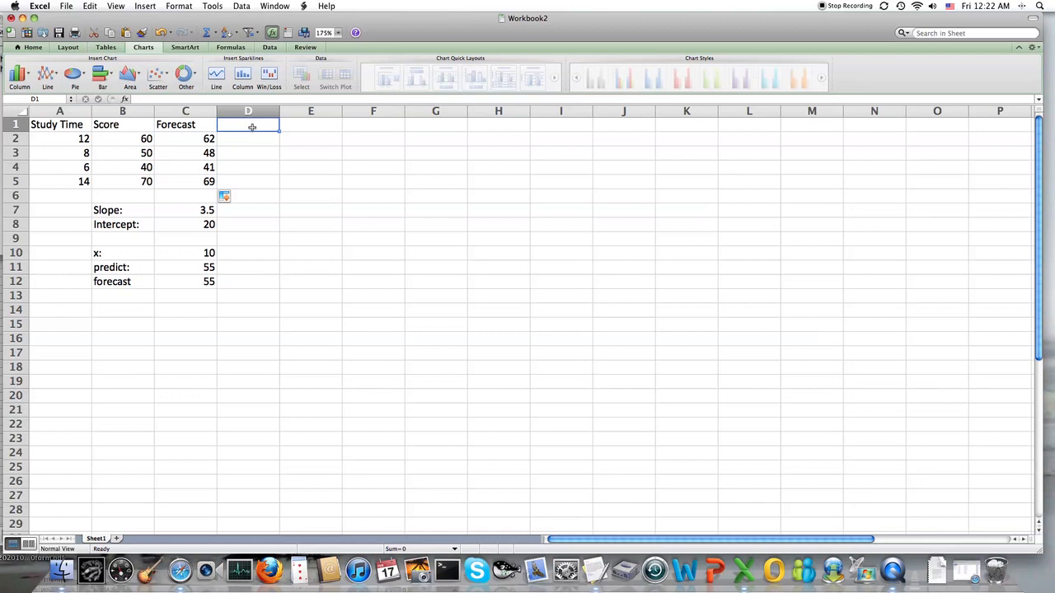
pyautogui.write('residuals')
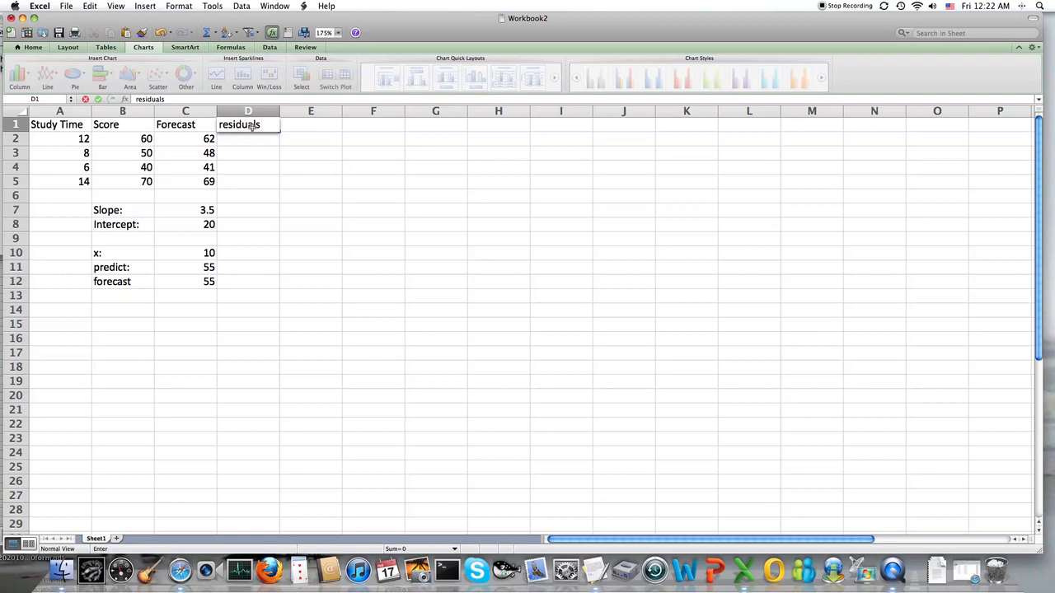
pyautogui.press('Return')
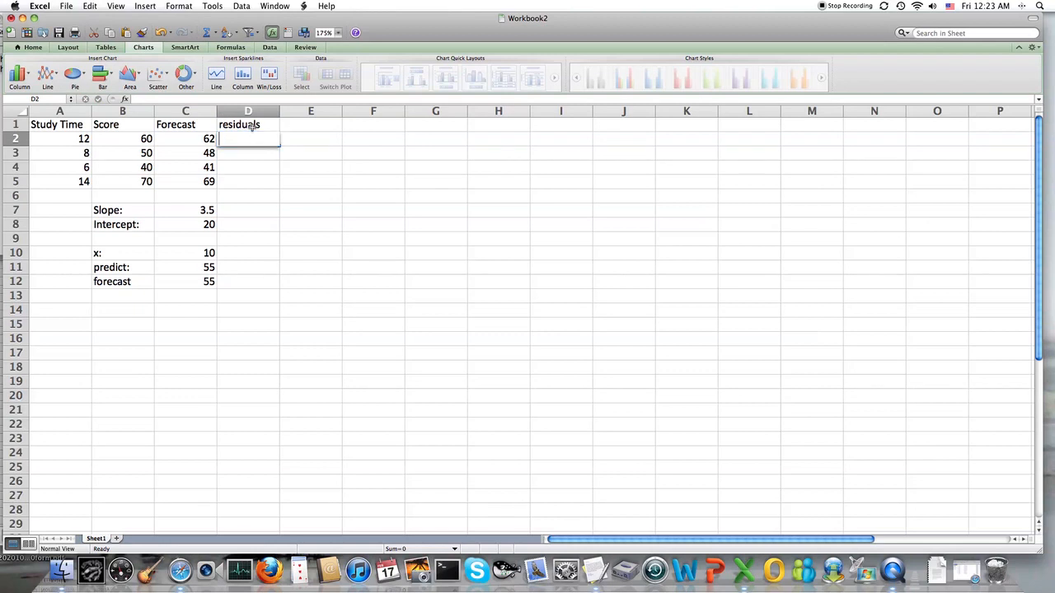
# Compute the residual of score minus forecast in D2 with =B2-C2 and fill it down to D5
pyautogui.write('=')
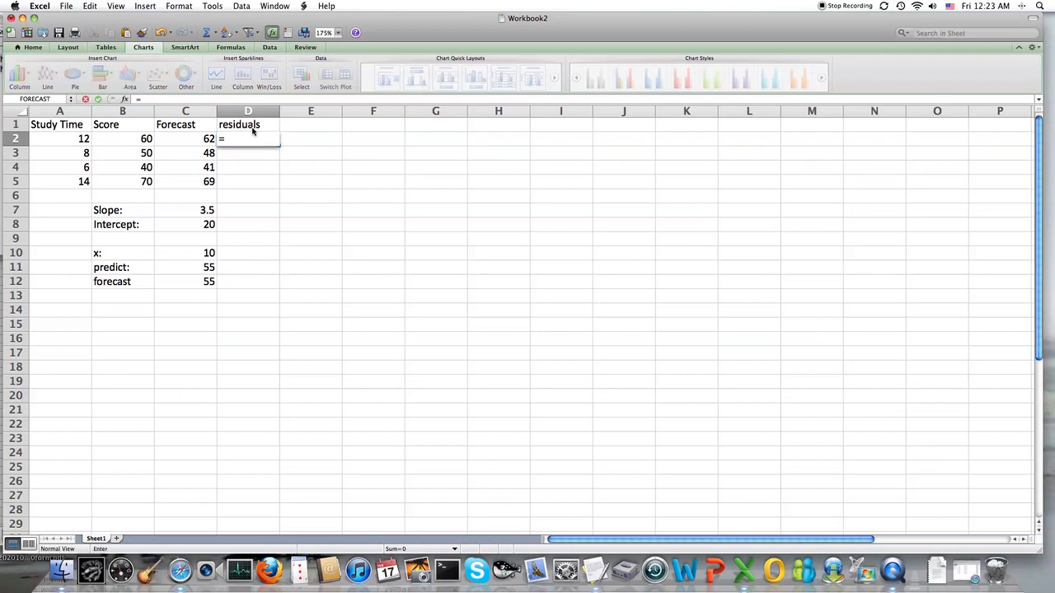
pyautogui.click(251, 125)
pyautogui.write('B2')
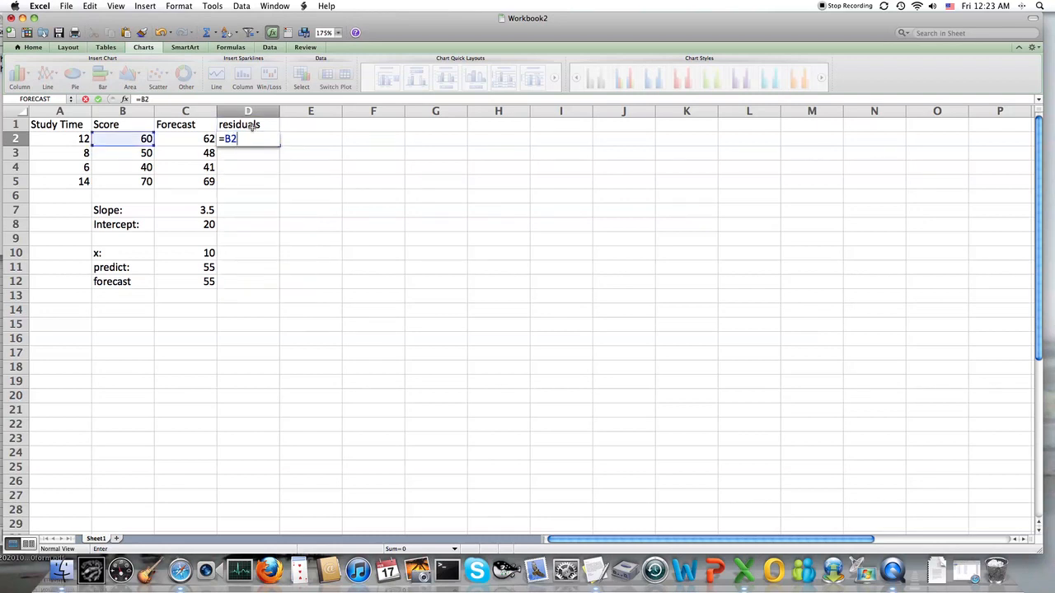
pyautogui.write('-C2')
pyautogui.press('Return')
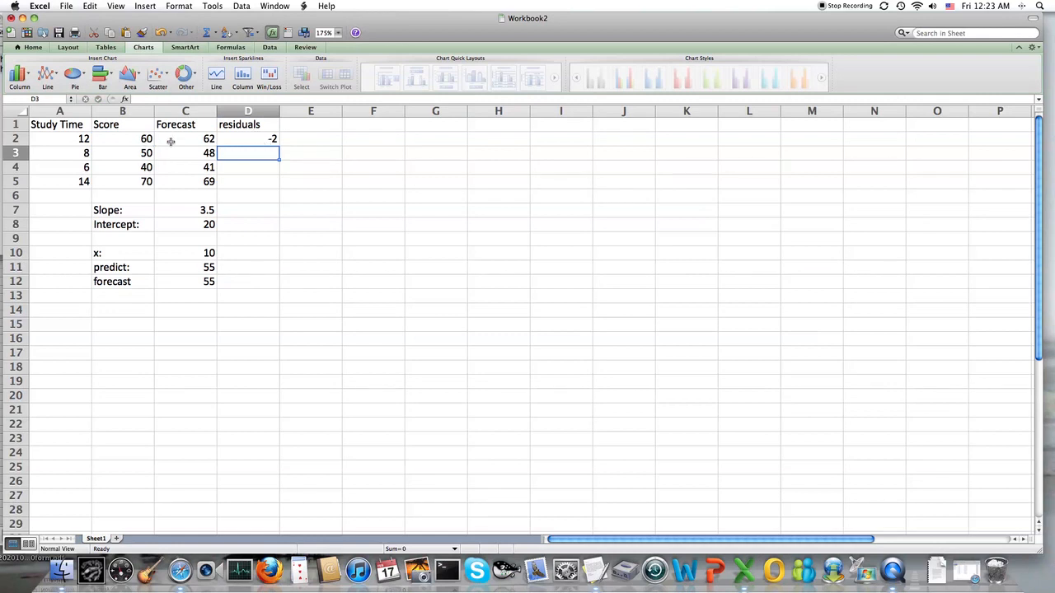
pyautogui.click(237, 139)
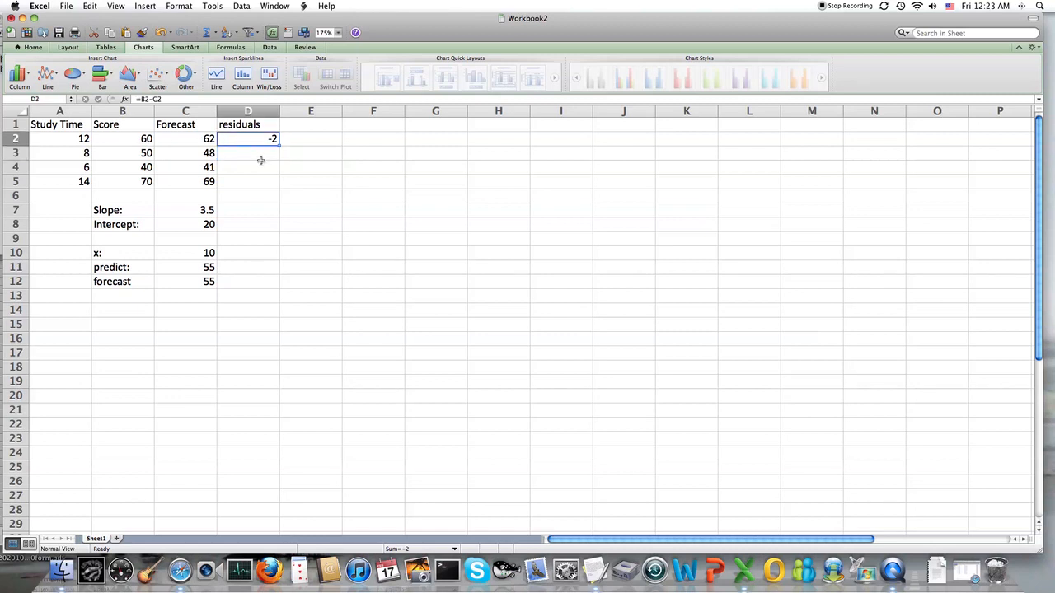
pyautogui.moveTo(278, 144); pyautogui.dragTo(279, 184)
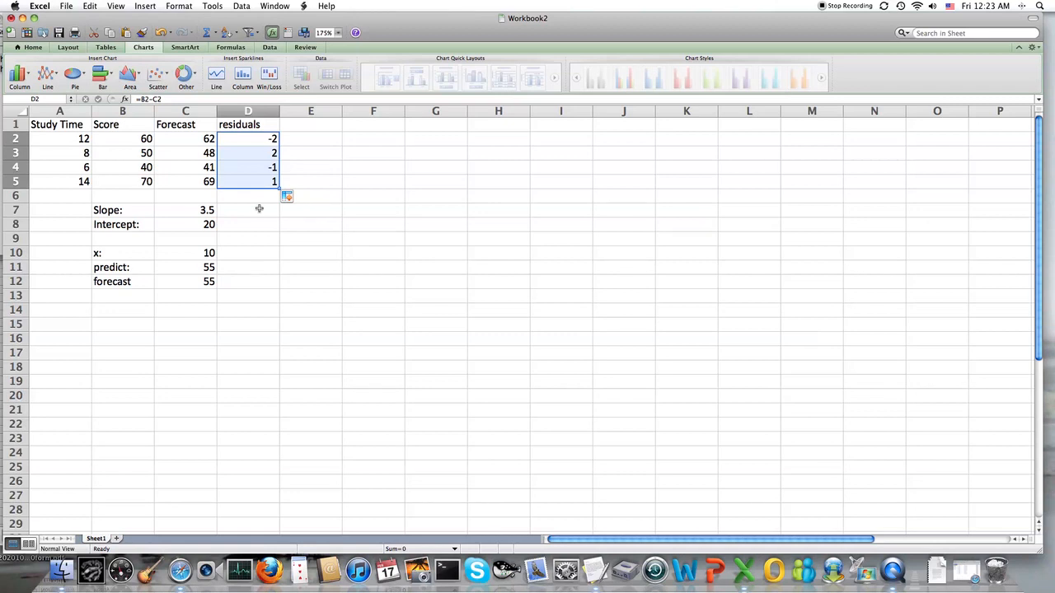
# Total the residuals in D6 with a SUM of D2:D5
pyautogui.click(248, 199)
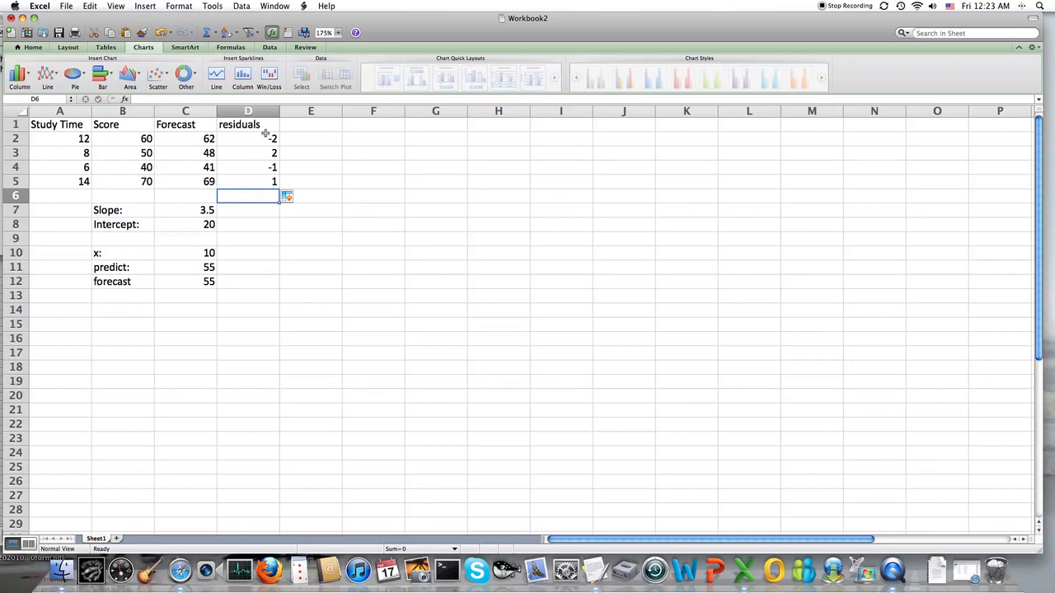
pyautogui.write('=SUM(')
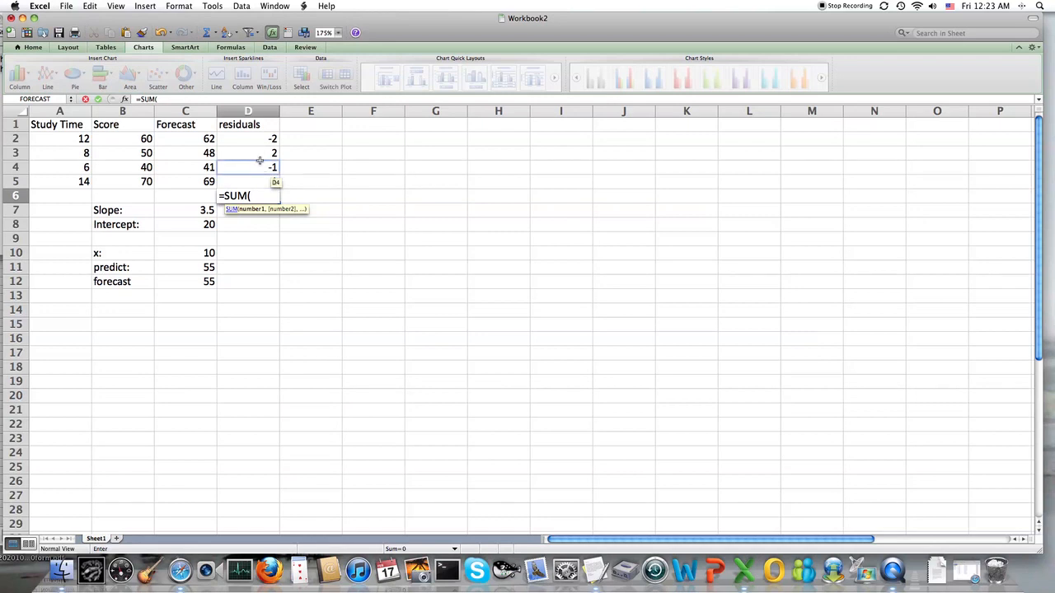
pyautogui.moveTo(266, 137); pyautogui.dragTo(246, 175)
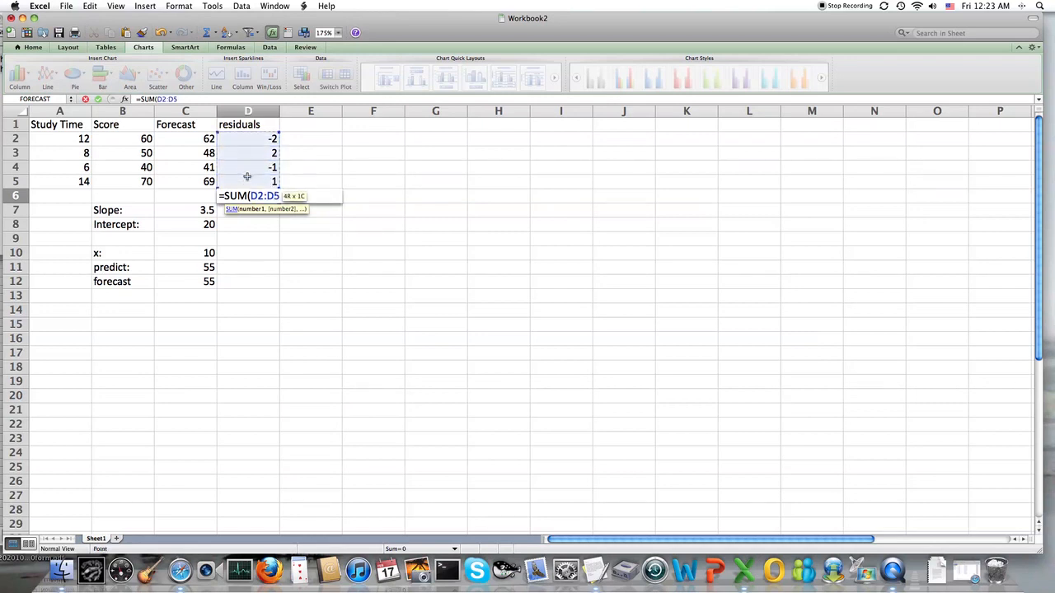
pyautogui.press('Return')
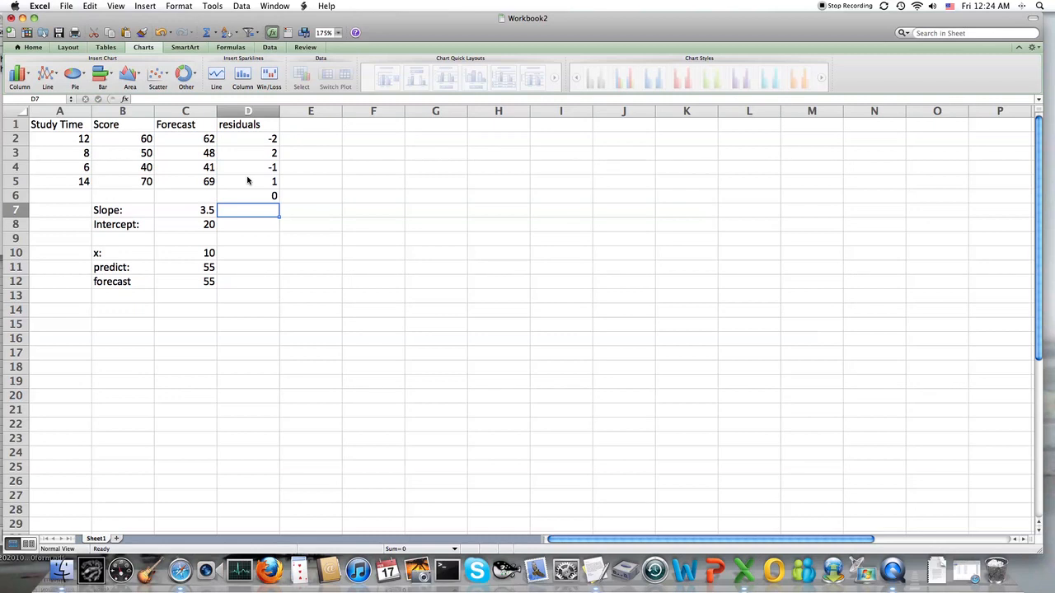
# Add the column heading squared in E1, beside residuals
pyautogui.click(310, 123)
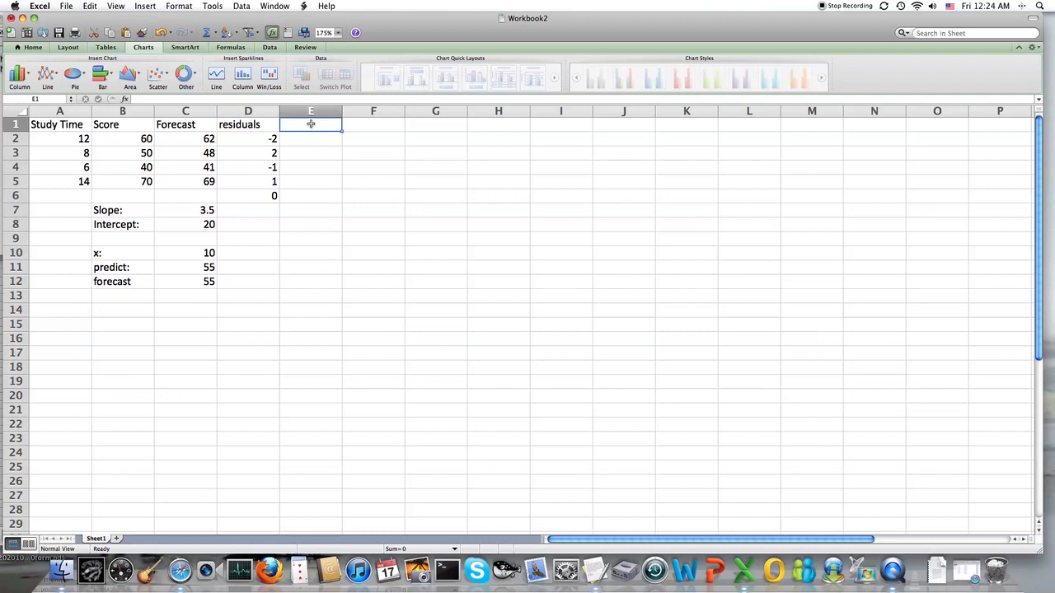
pyautogui.write('squared')
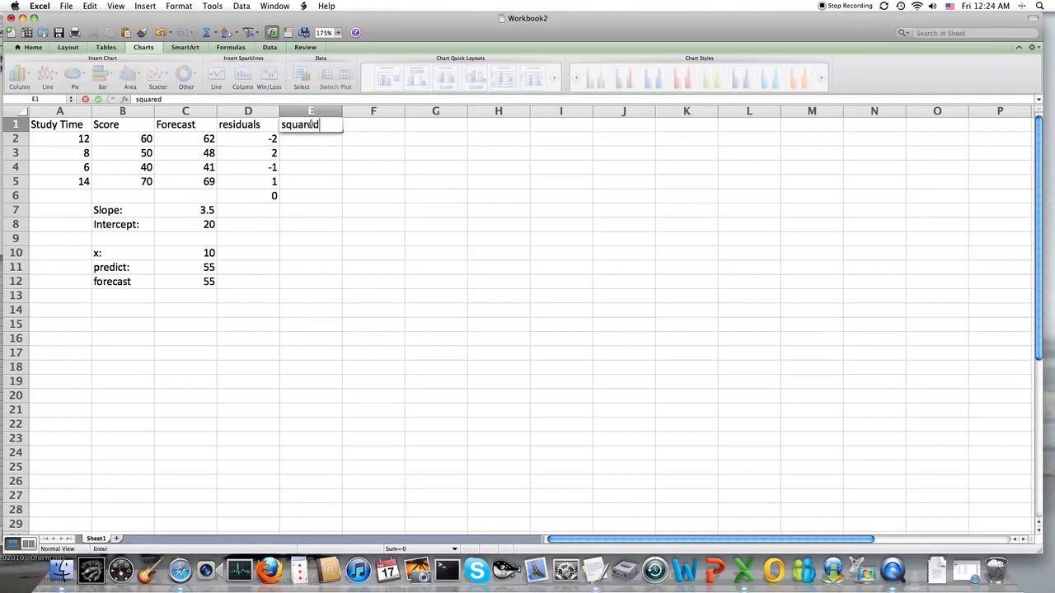
pyautogui.press('Return')
# Square the first residual in E2 with =D2^2 and fill the formula down to E5
pyautogui.write('=')
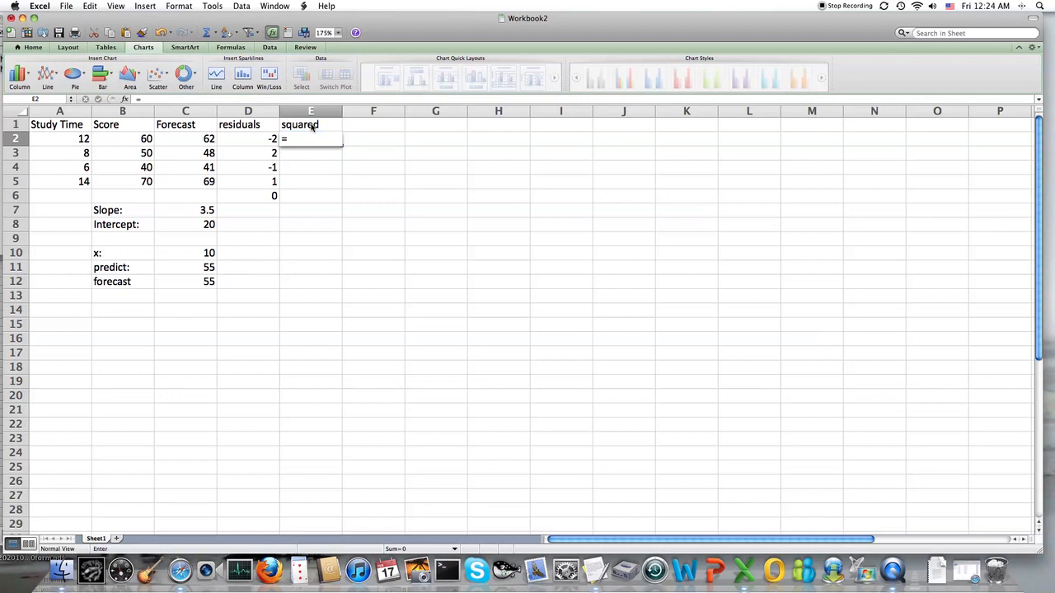
pyautogui.write('d')
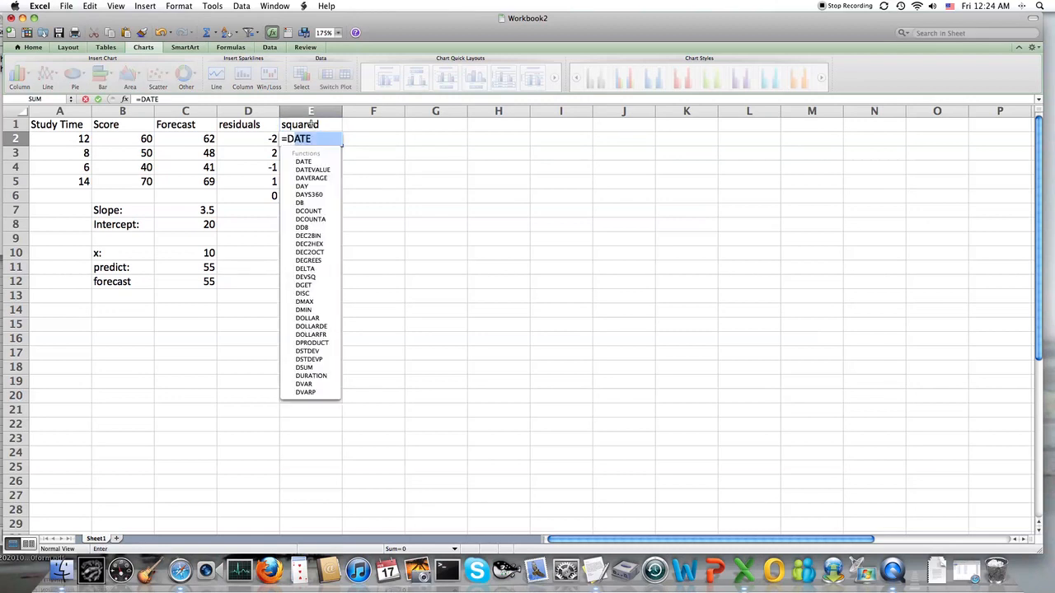
pyautogui.write('2^2')
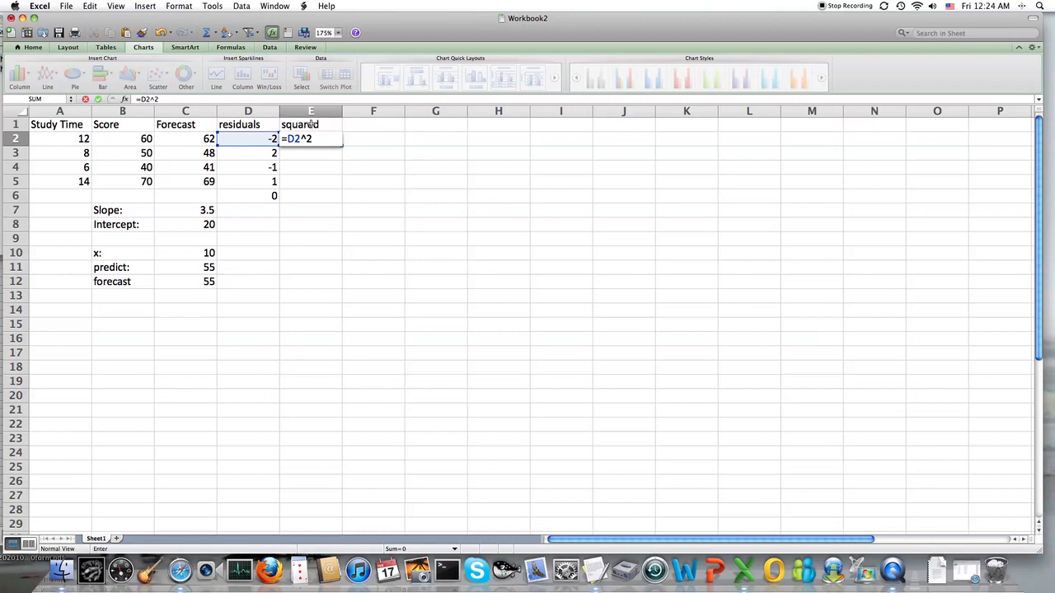
pyautogui.press('Return')
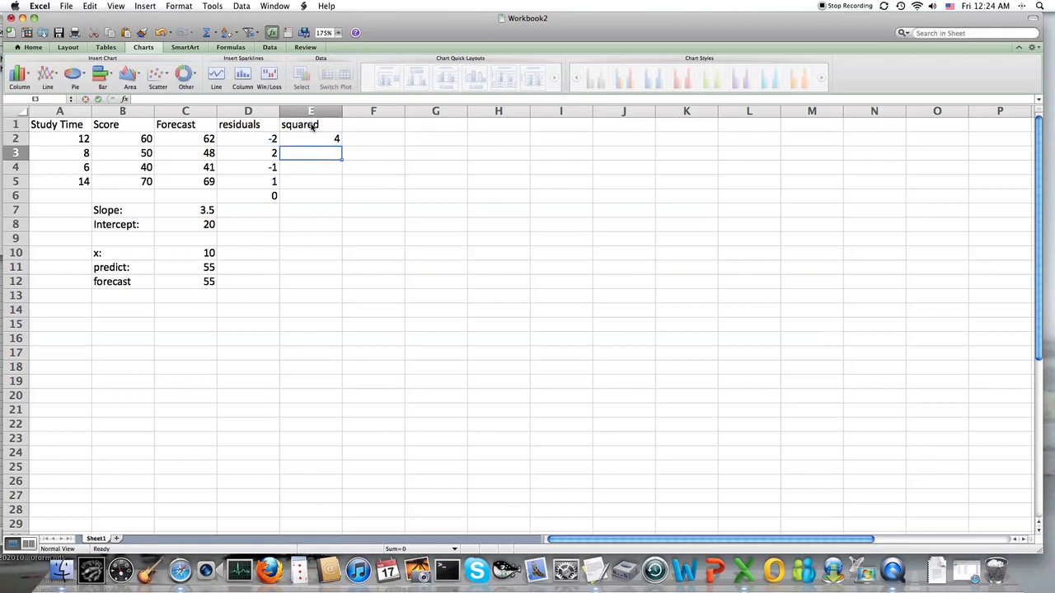
pyautogui.click(314, 139)
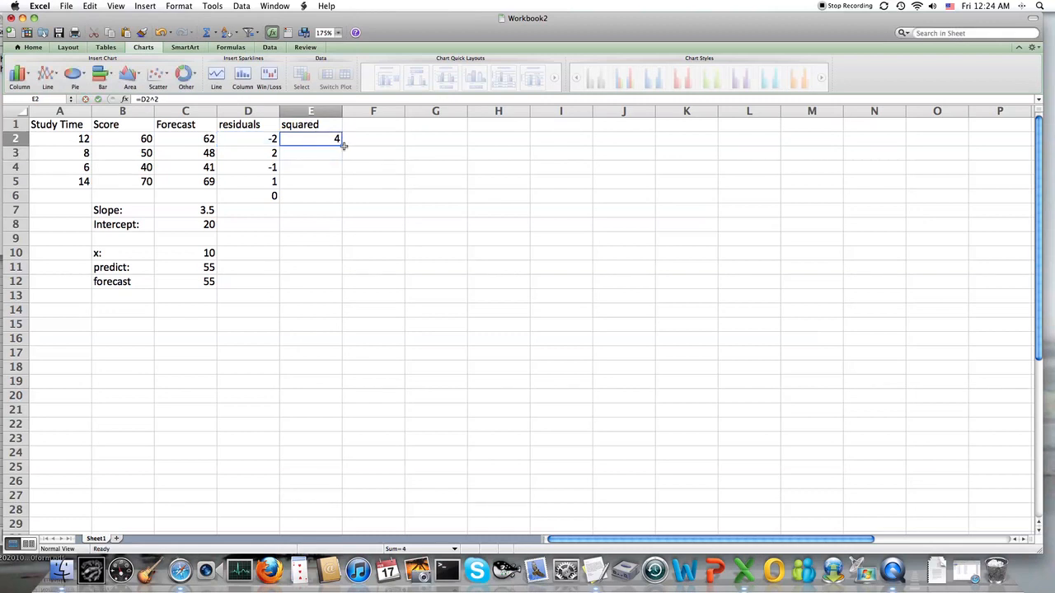
pyautogui.moveTo(343, 145); pyautogui.dragTo(341, 183)
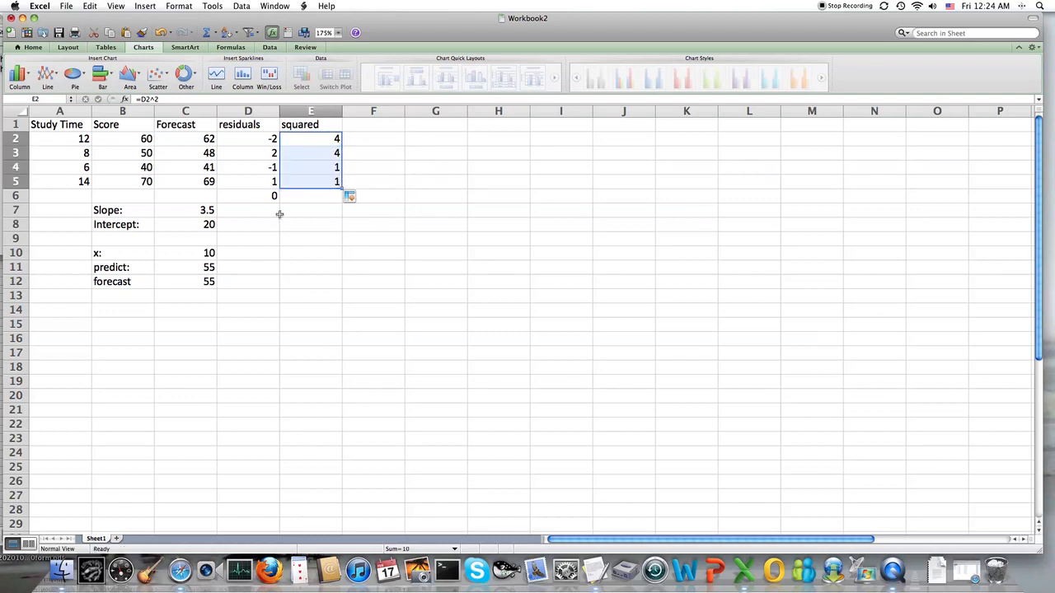
# Label D7 as SSE and total the squared residuals in E7 with =SUM(E2:E5)
pyautogui.click(271, 213)
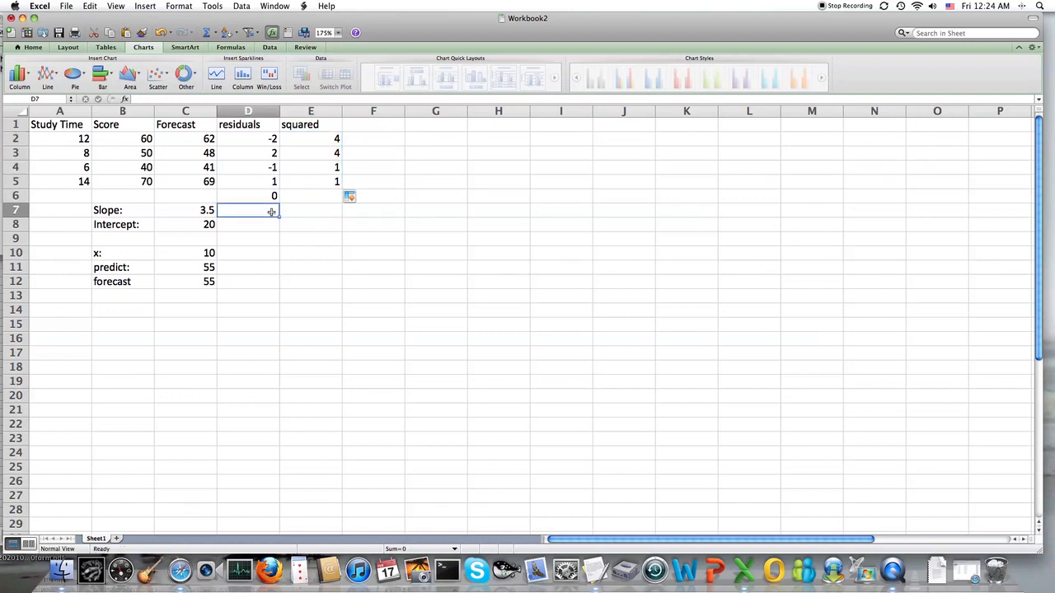
pyautogui.write('SSE')
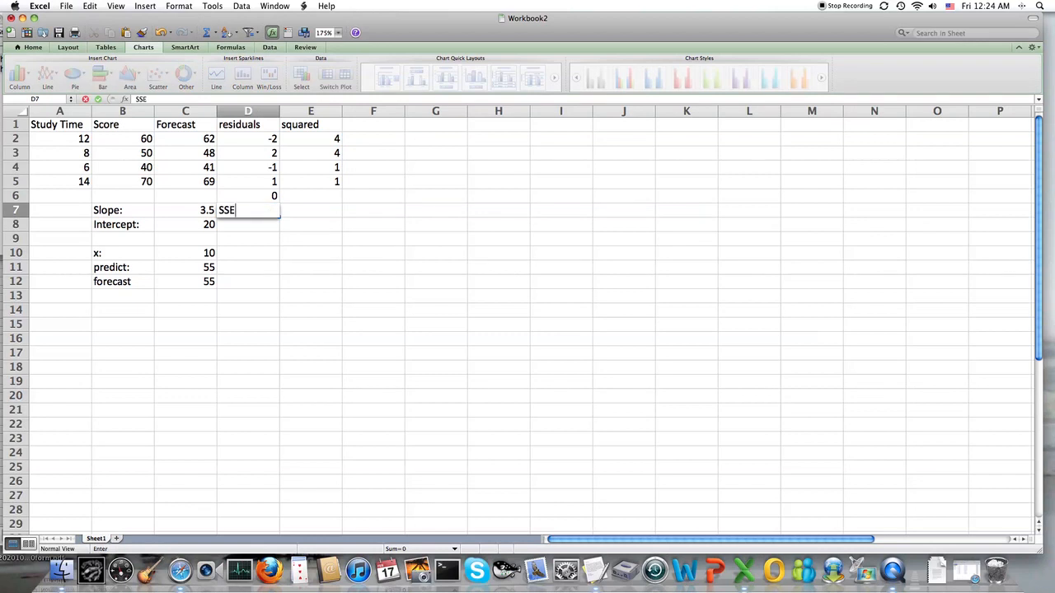
pyautogui.press('Tab')
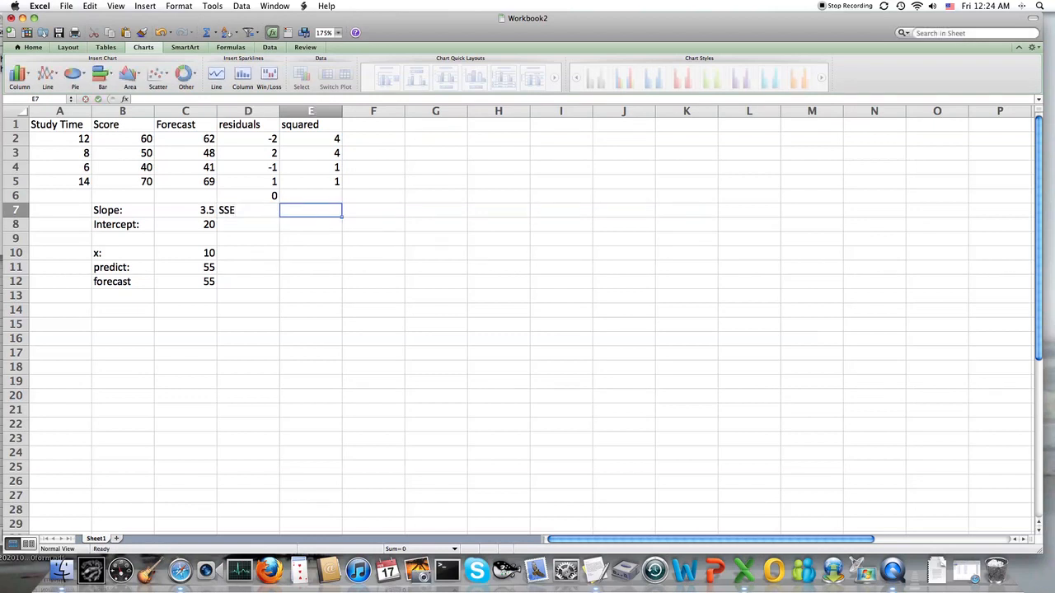
pyautogui.write('=t')
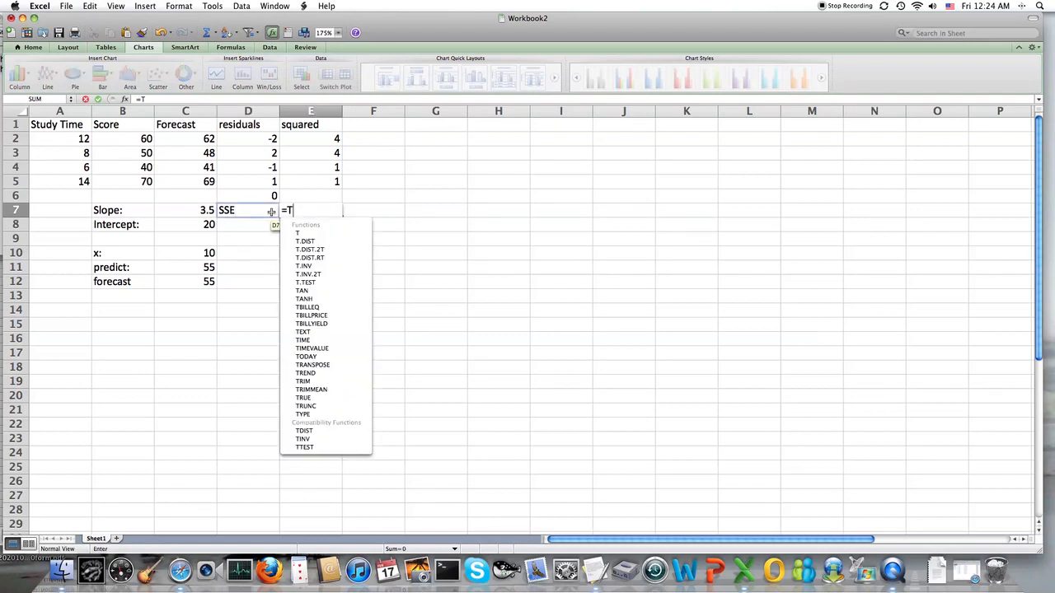
pyautogui.press('BackSpace')
pyautogui.write('SUM')
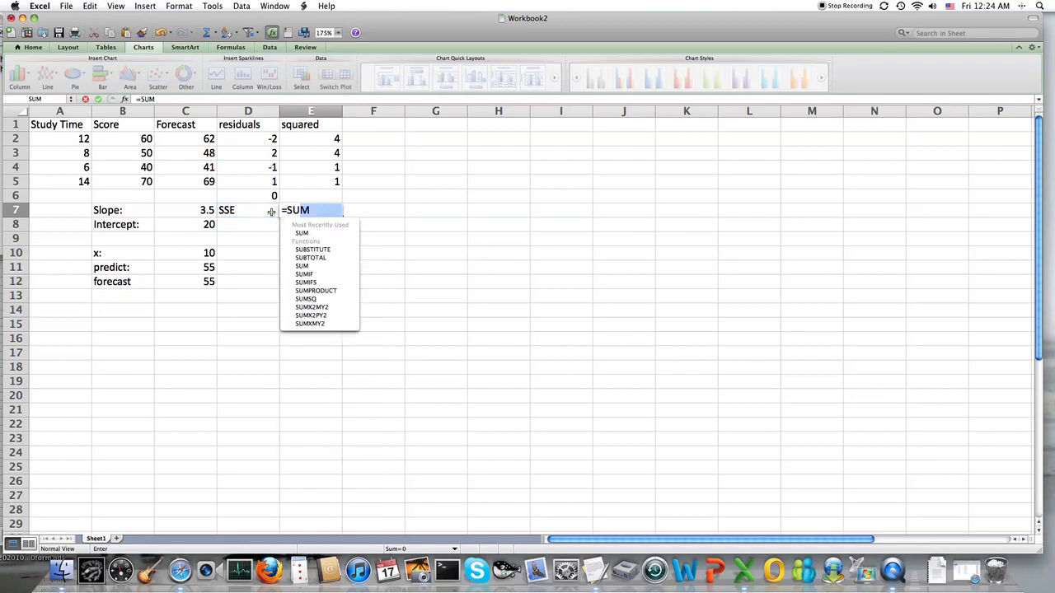
pyautogui.write('(')
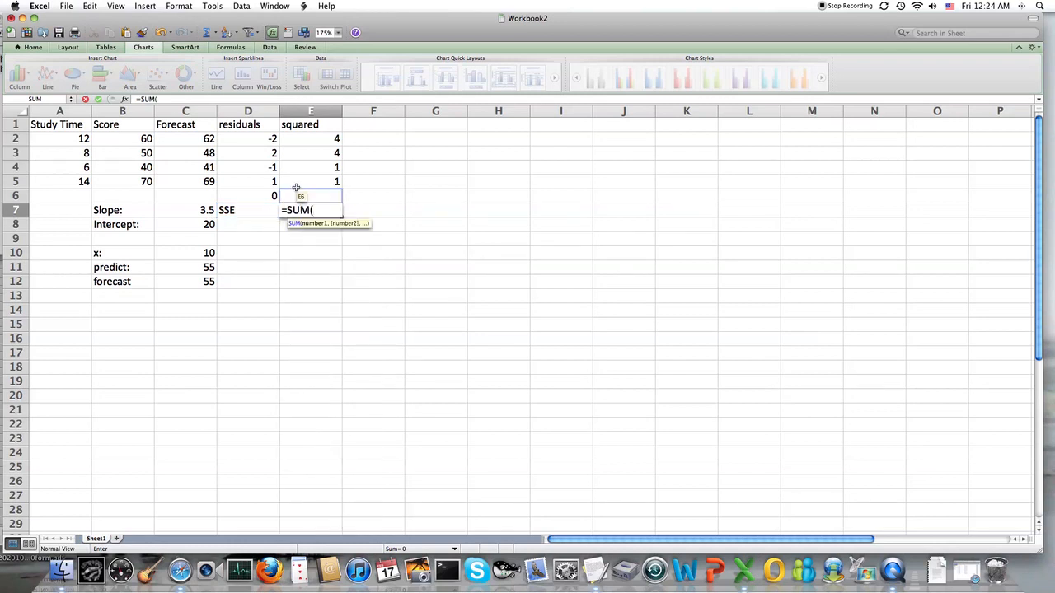
pyautogui.click(301, 139)
pyautogui.moveTo(300, 139); pyautogui.dragTo(305, 181)
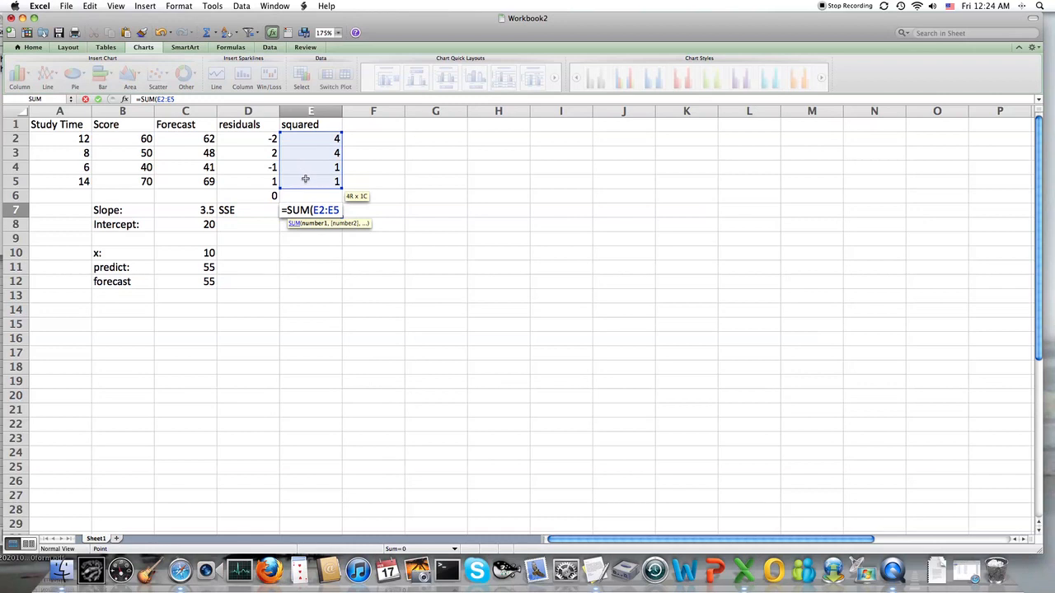
pyautogui.write(')')
pyautogui.press('Return')
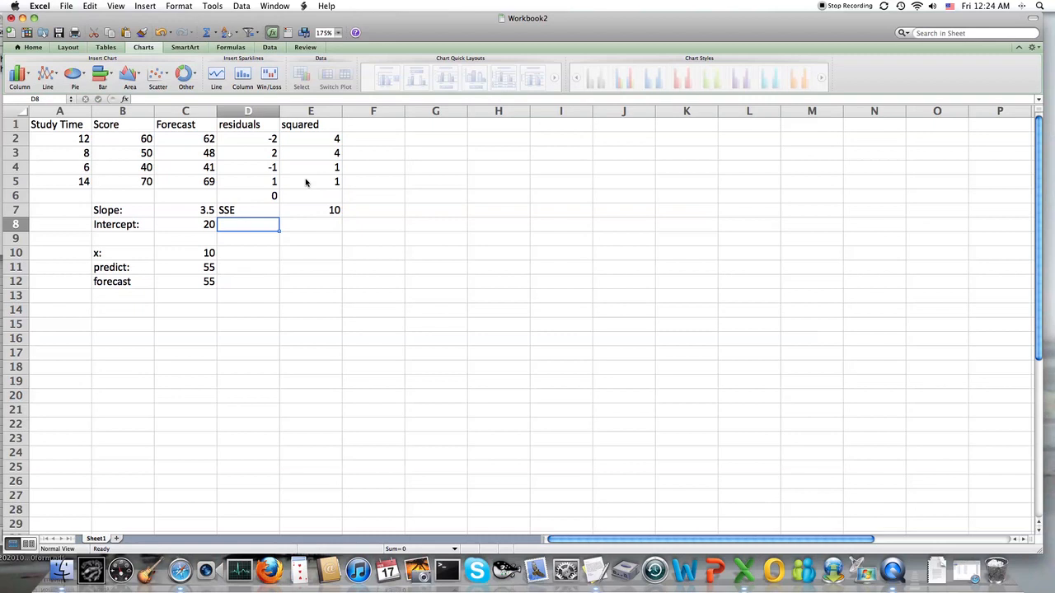
# Label D8 as s_x,y and compute the standard error in E8 with =SQRT(E7/(4-2))
pyautogui.write('s_x,y')
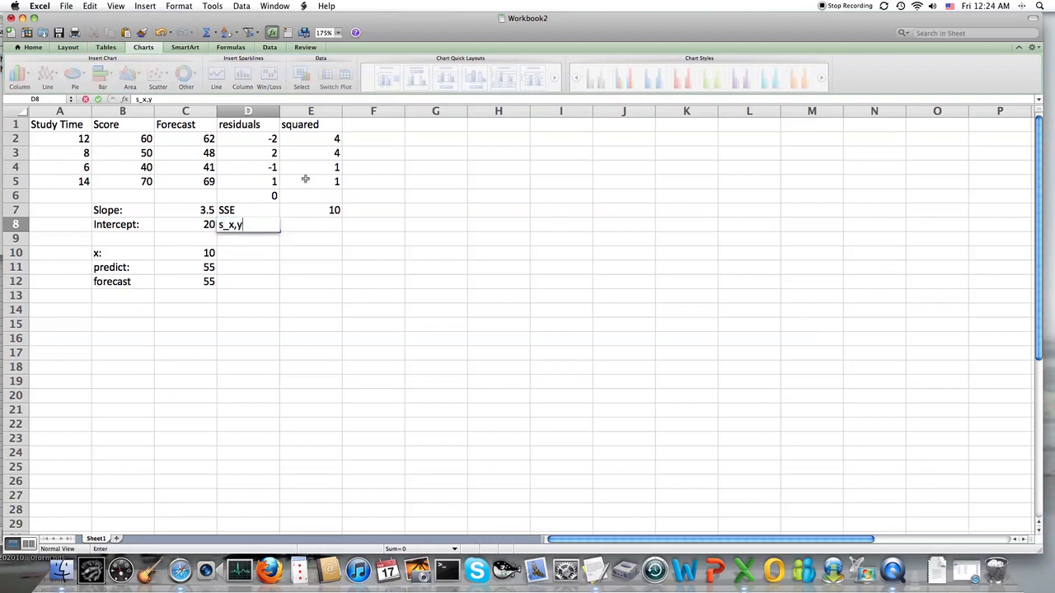
pyautogui.press('Tab')
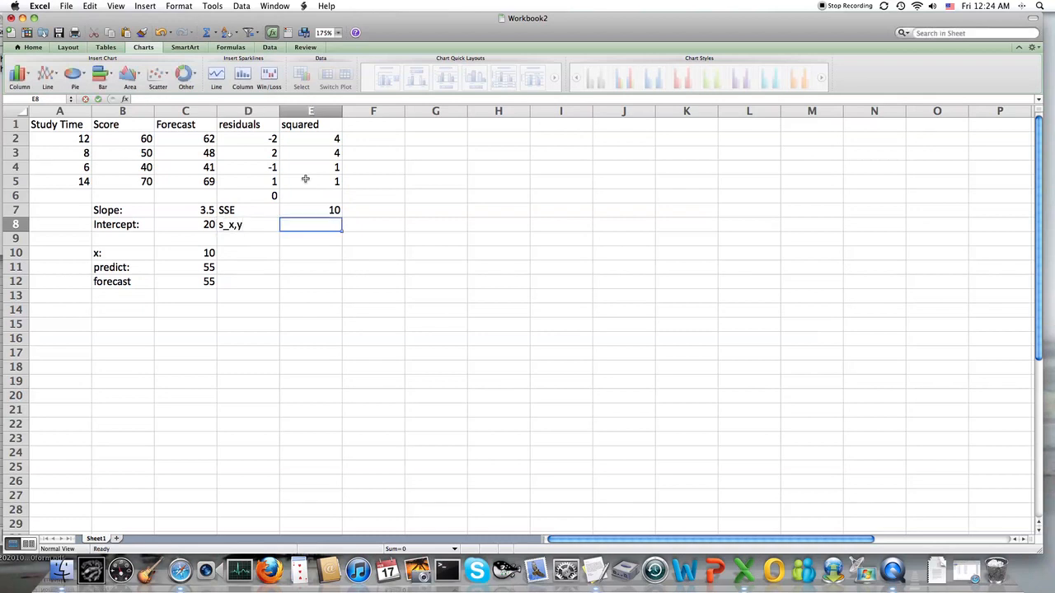
pyautogui.write('=SQRT')
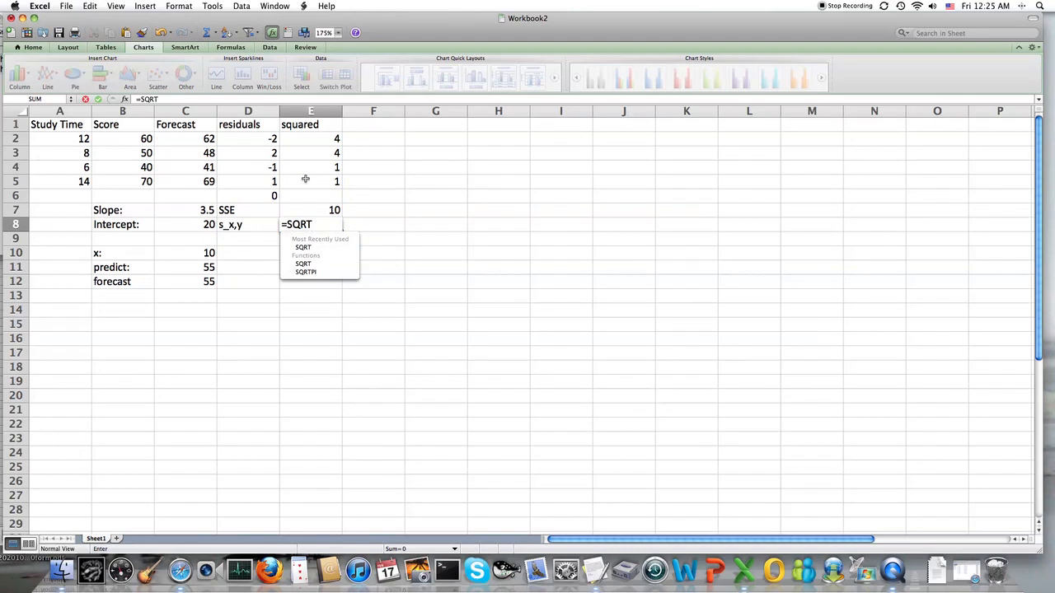
pyautogui.write('(')
pyautogui.click(310, 210)
pyautogui.write('/(')
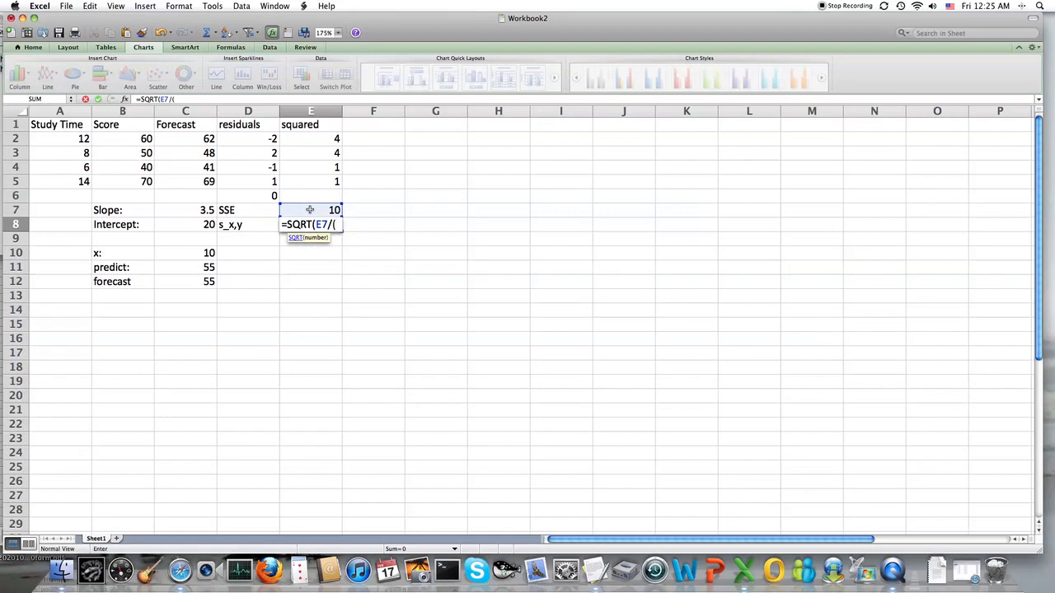
pyautogui.write('4-2)')
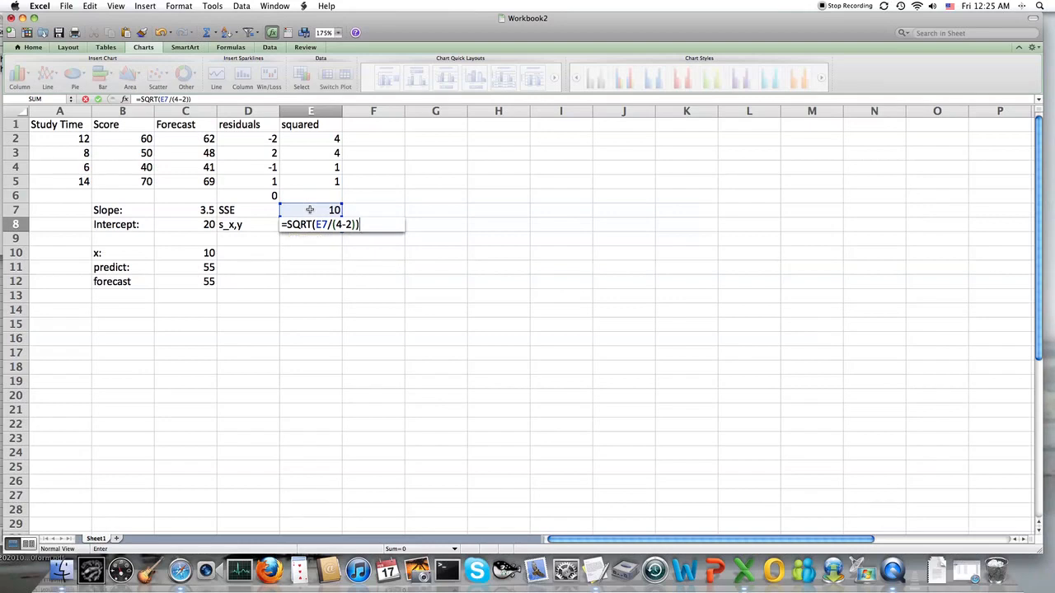
pyautogui.press('Return')
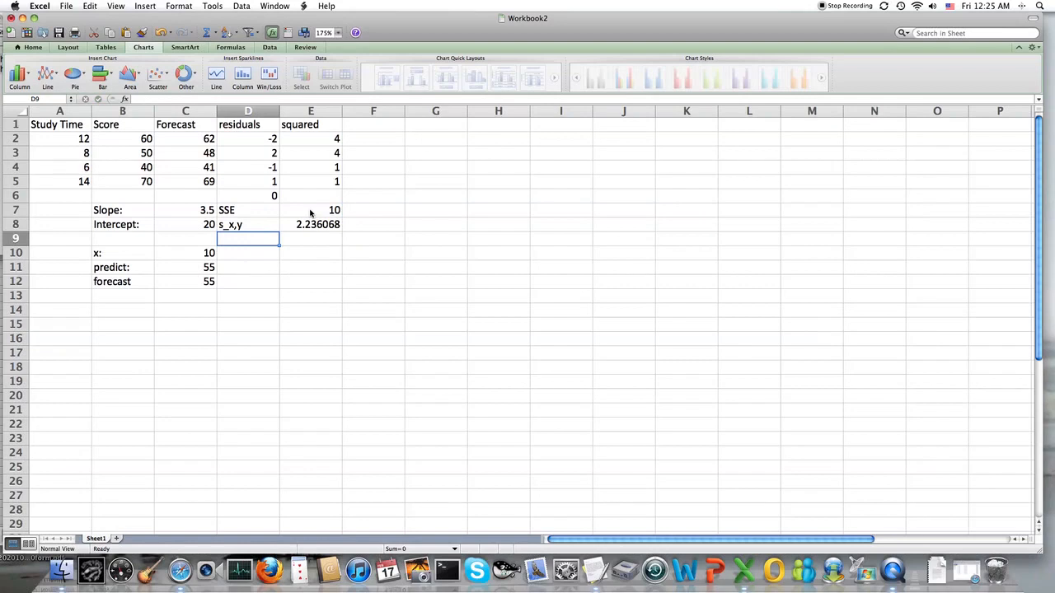
# Label D10 as r: and compute the correlation of score and study time in E10 with =CORREL(B2:B5,A2:A5)
pyautogui.click(263, 252)
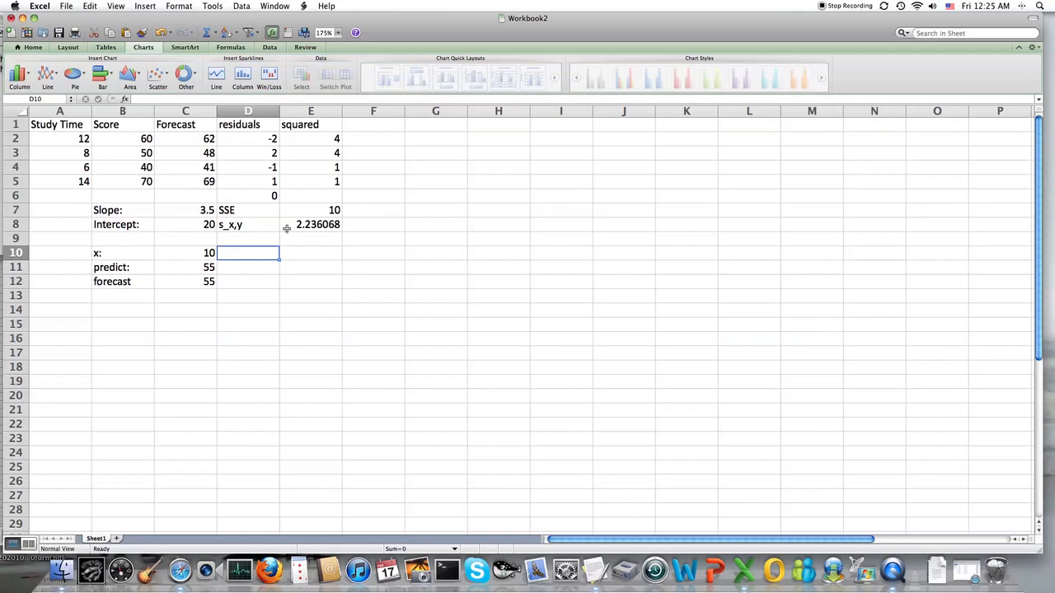
pyautogui.write('r')
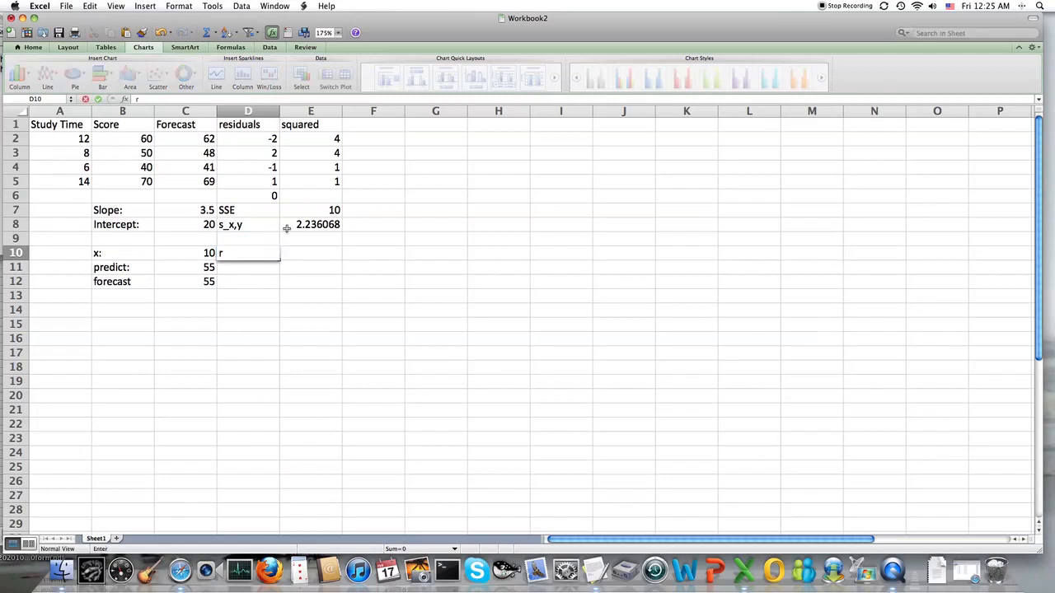
pyautogui.write(':')
pyautogui.press('Tab')
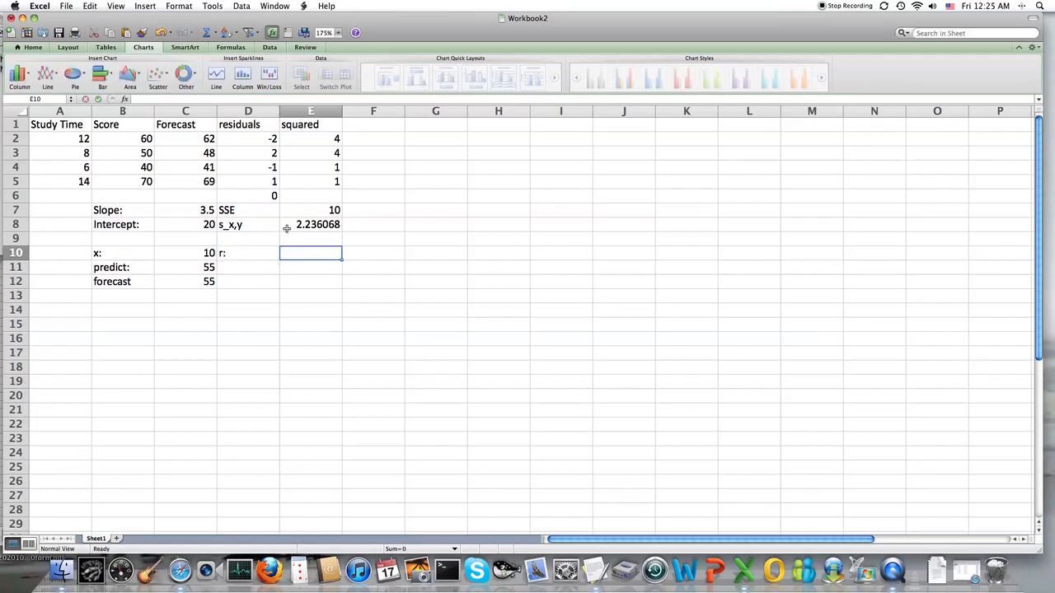
pyautogui.write('=COR')
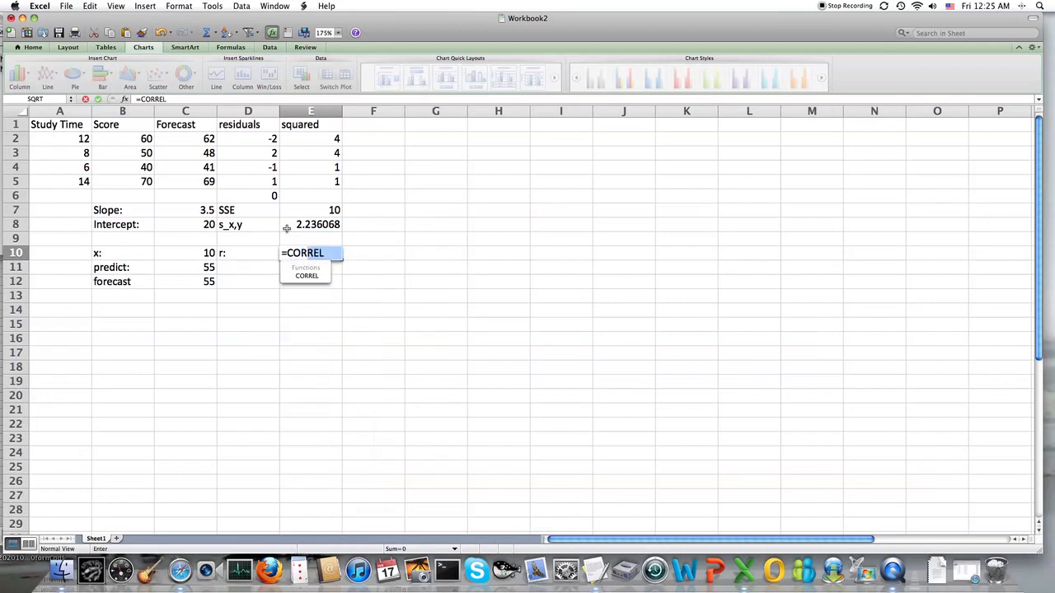
pyautogui.press('Down')
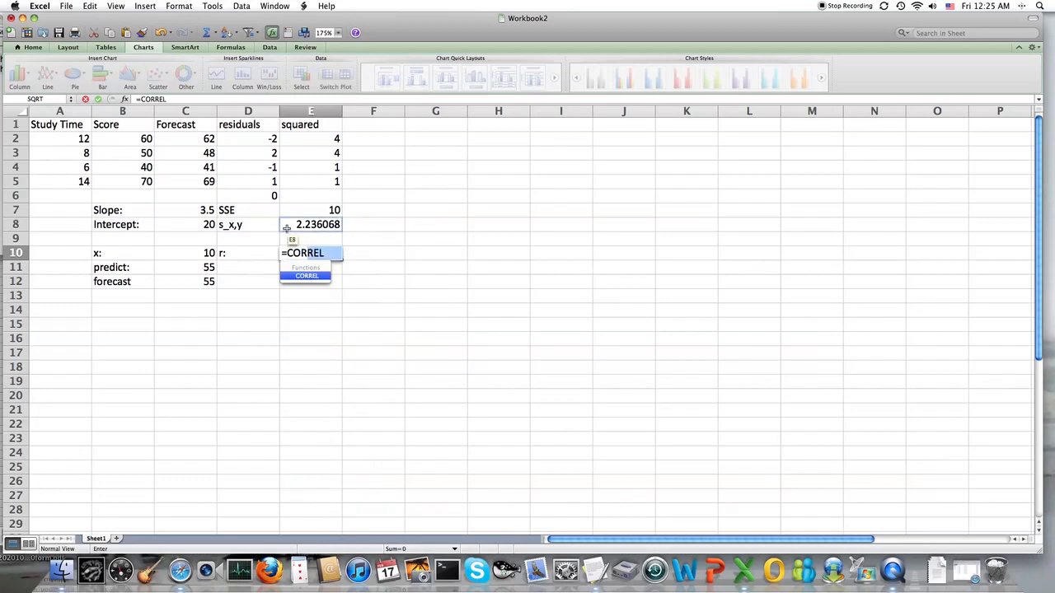
pyautogui.press('Tab')
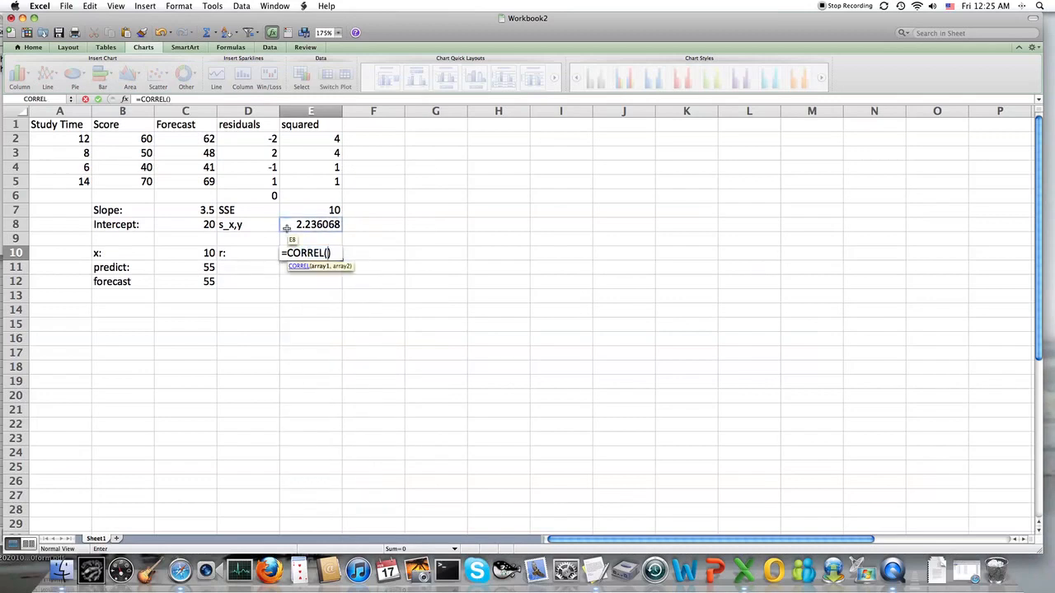
pyautogui.moveTo(123, 138); pyautogui.dragTo(122, 179)
pyautogui.write(',')
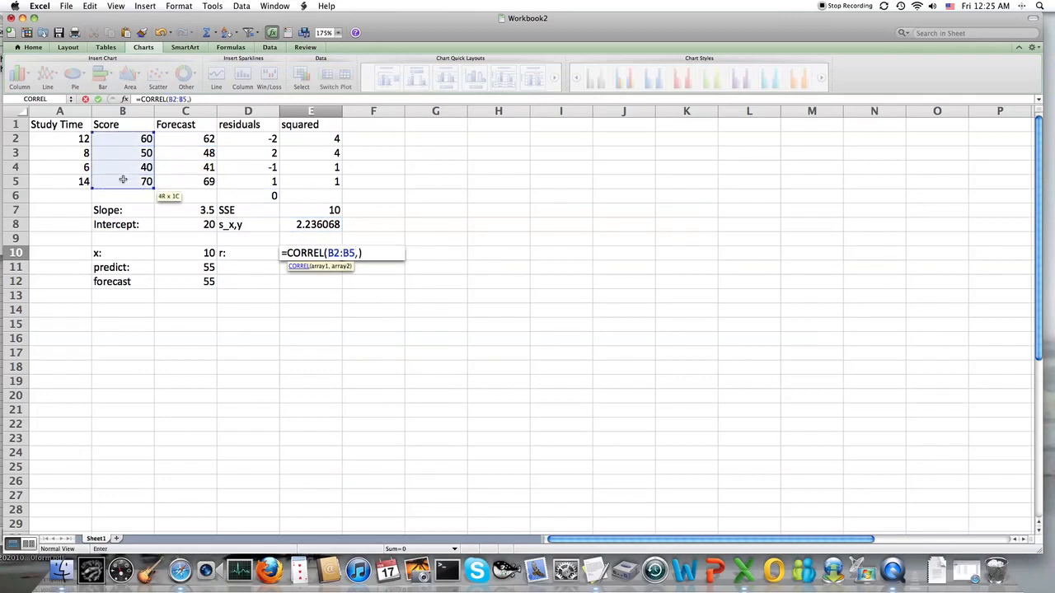
pyautogui.moveTo(71, 139); pyautogui.dragTo(70, 180)
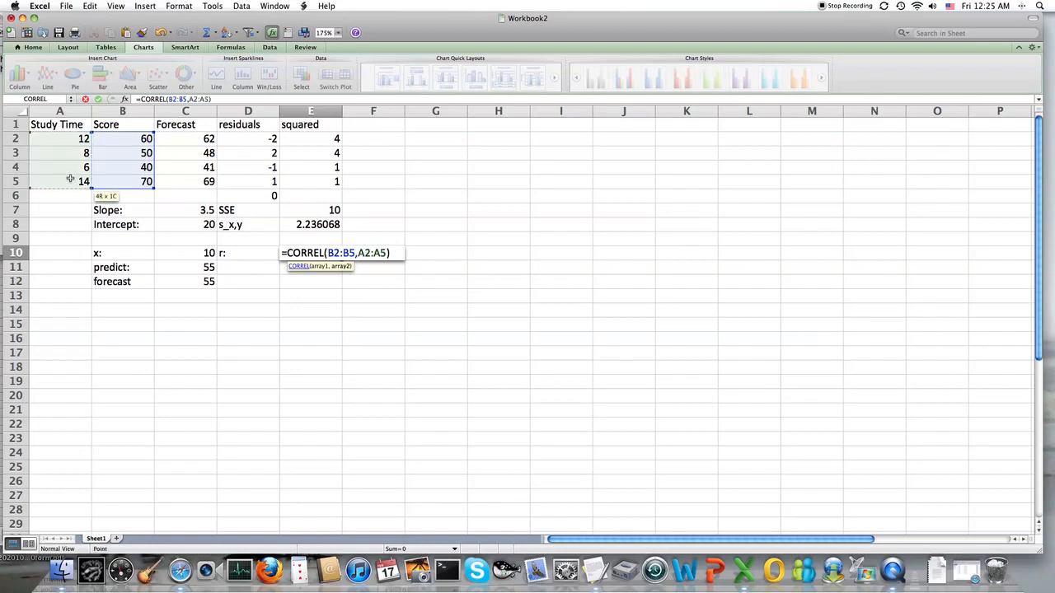
pyautogui.press('Return')
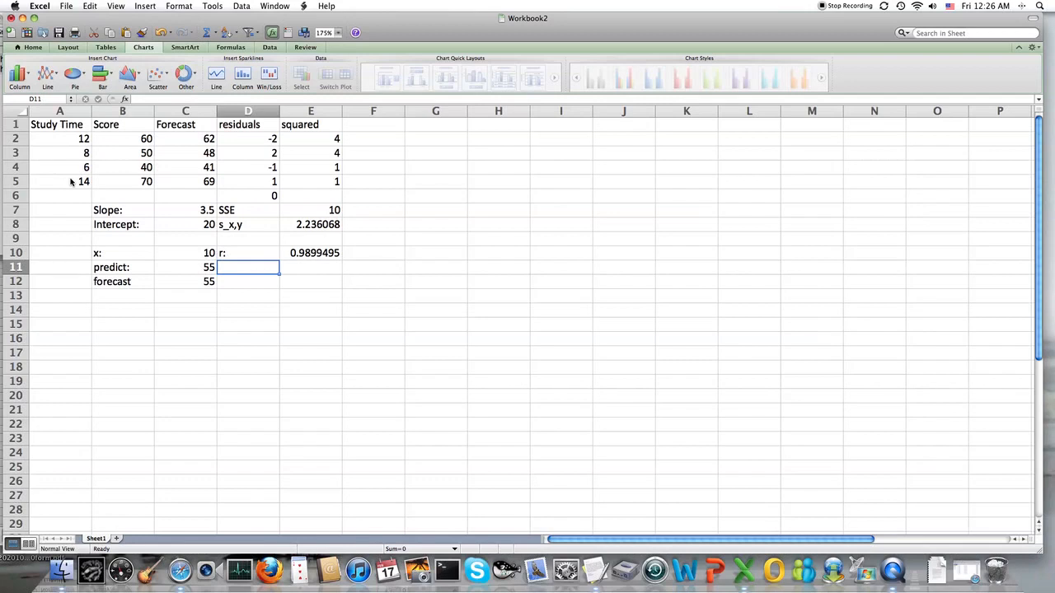
# Label D11 as r^2: and square the correlation coefficient in E11 with =E10^2
pyautogui.write('r^2:')
pyautogui.press('Tab')
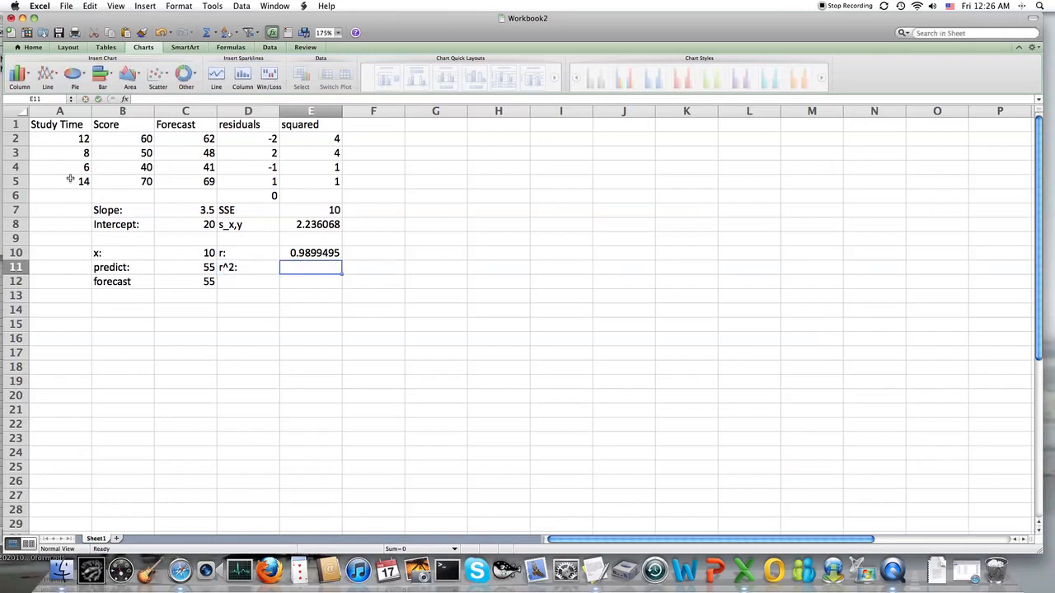
pyautogui.write('=')
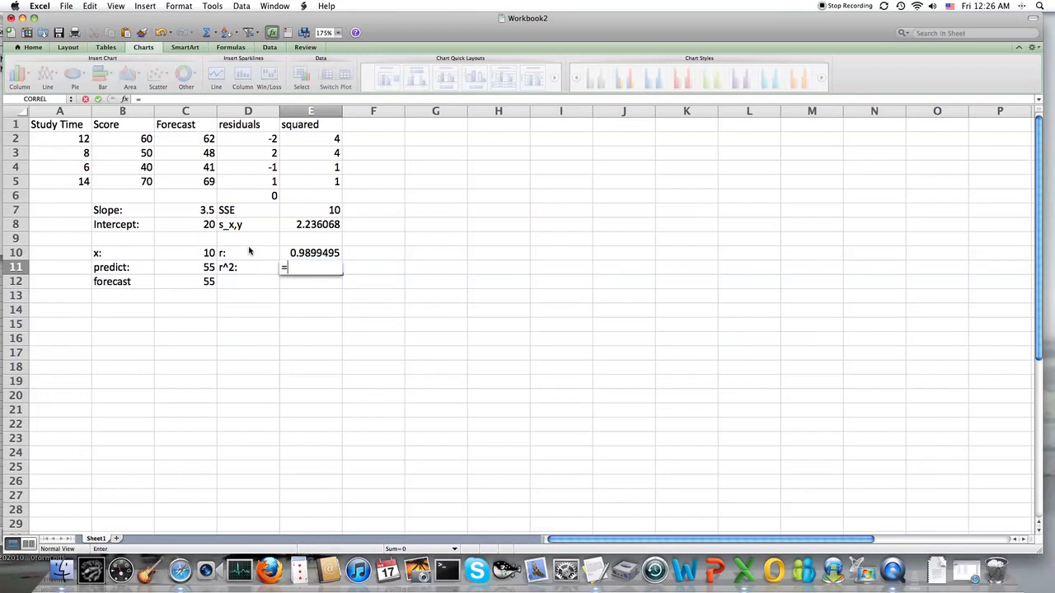
pyautogui.write('E10^2')
pyautogui.press('Return')
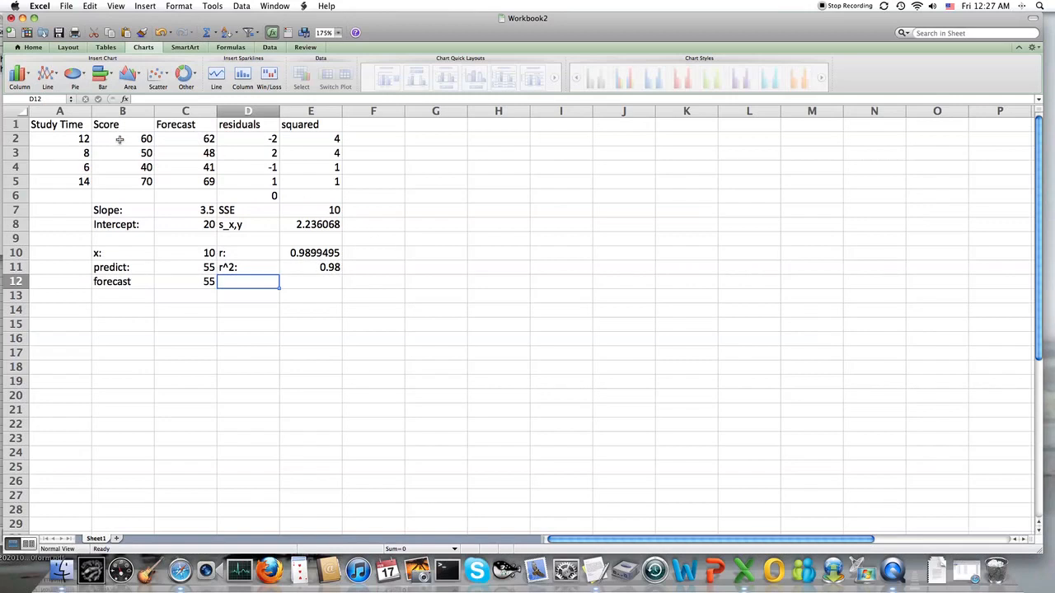
# Insert a Marked Scatter chart of the study time and score data in A1:B5 and inspect its points
pyautogui.click(69, 126)
pyautogui.moveTo(69, 126); pyautogui.dragTo(109, 182)
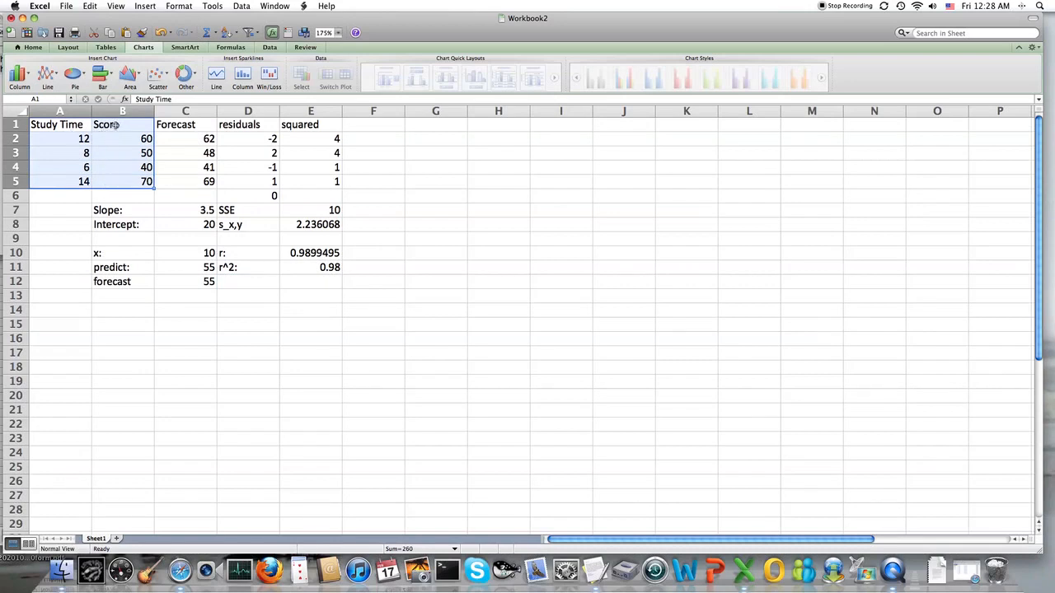
pyautogui.click(154, 77)
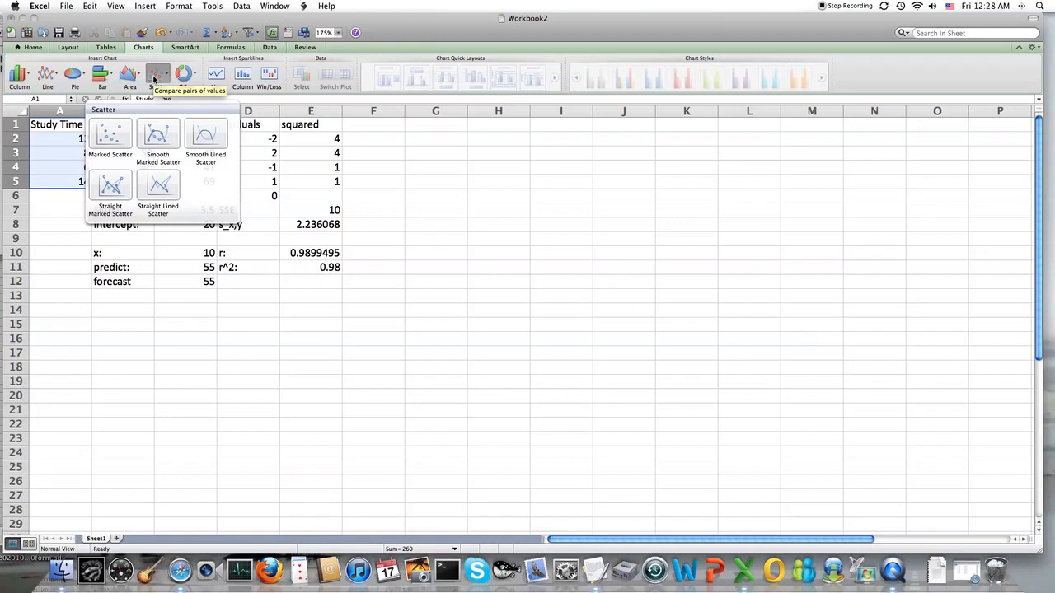
pyautogui.click(118, 132)
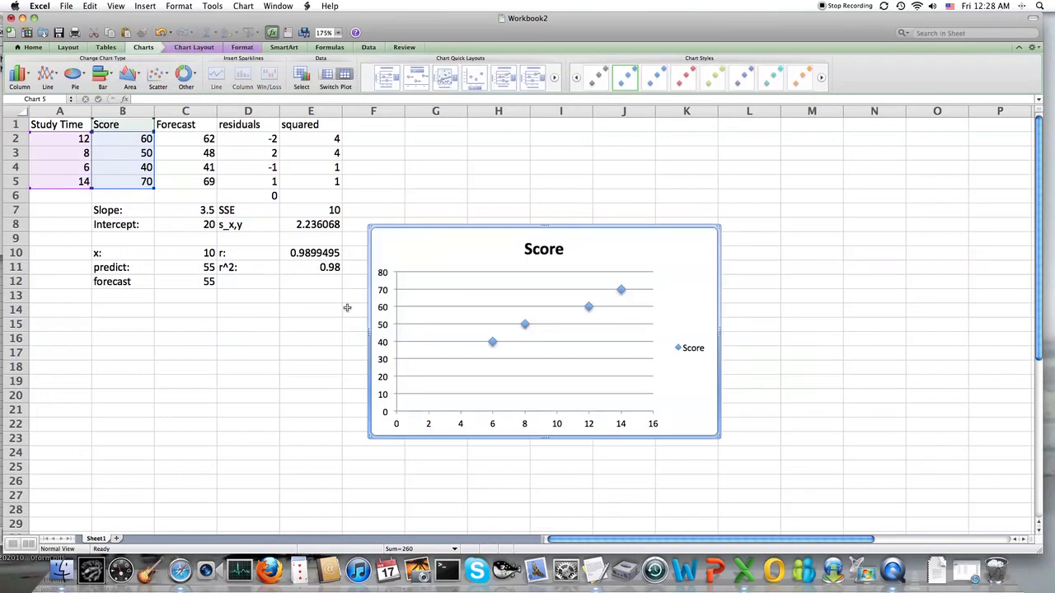
pyautogui.moveTo(495, 347)
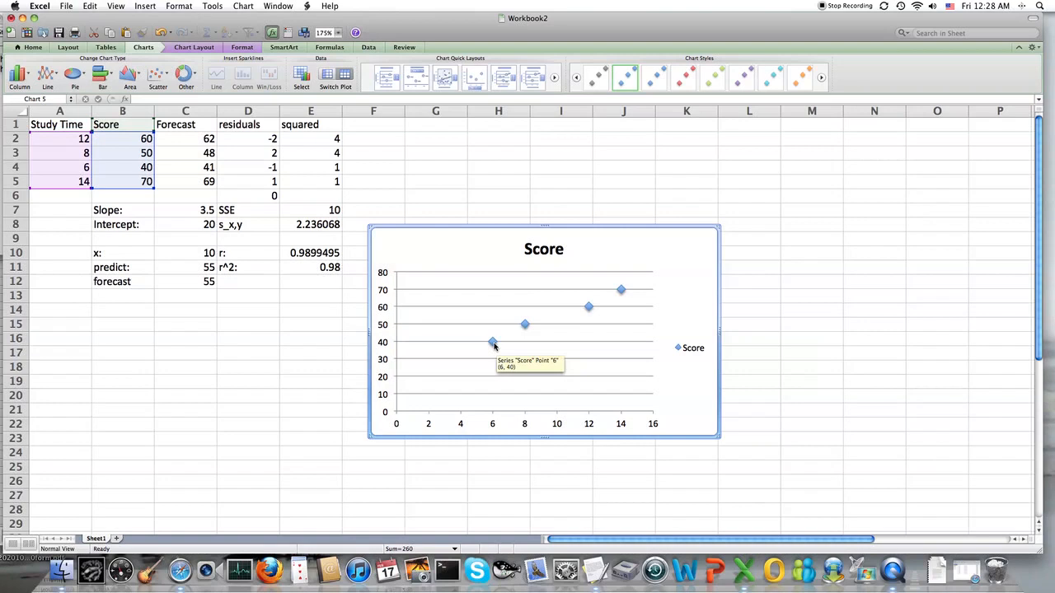
pyautogui.moveTo(588, 310)
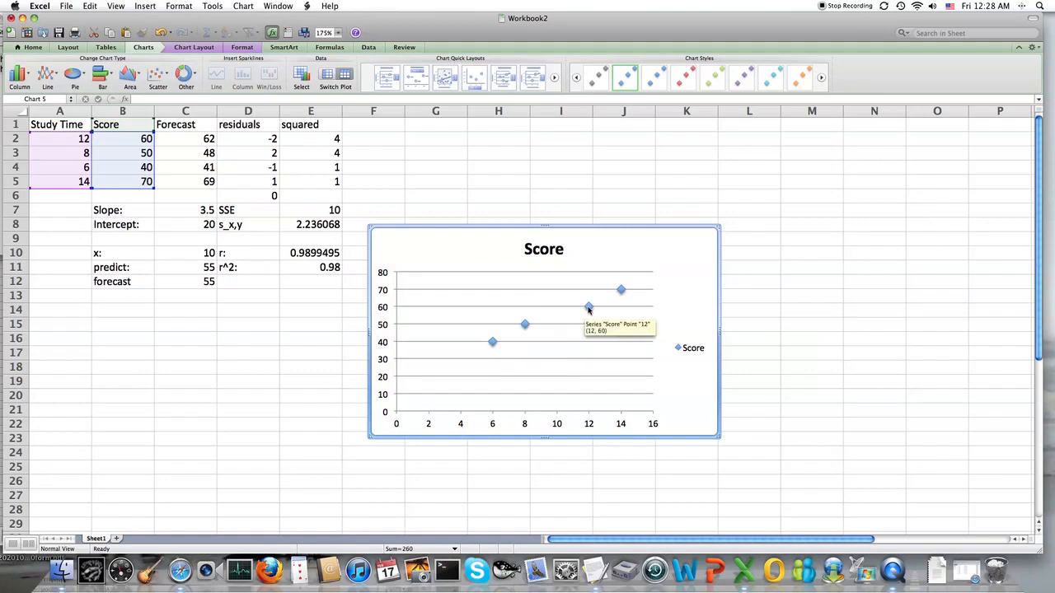
pyautogui.moveTo(621, 292)
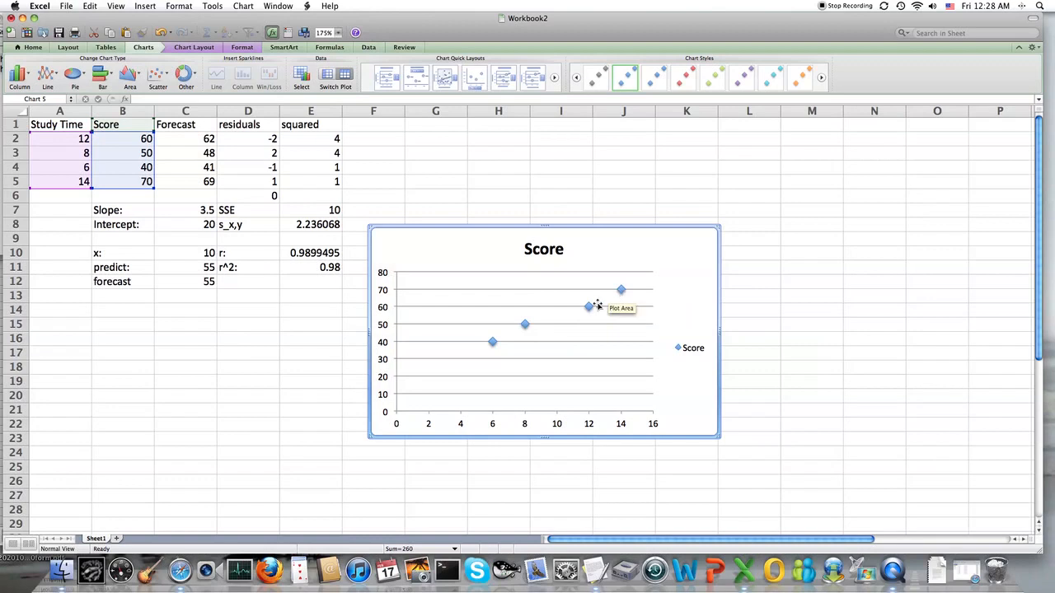
# Add a linear trendline to the Score scatter chart
pyautogui.click(193, 48)
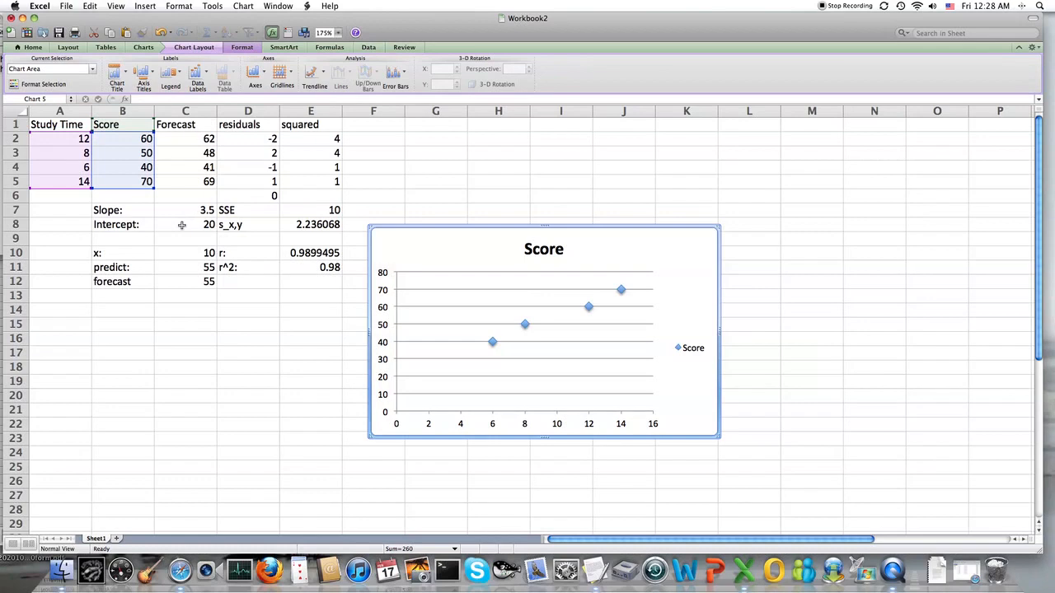
pyautogui.click(324, 74)
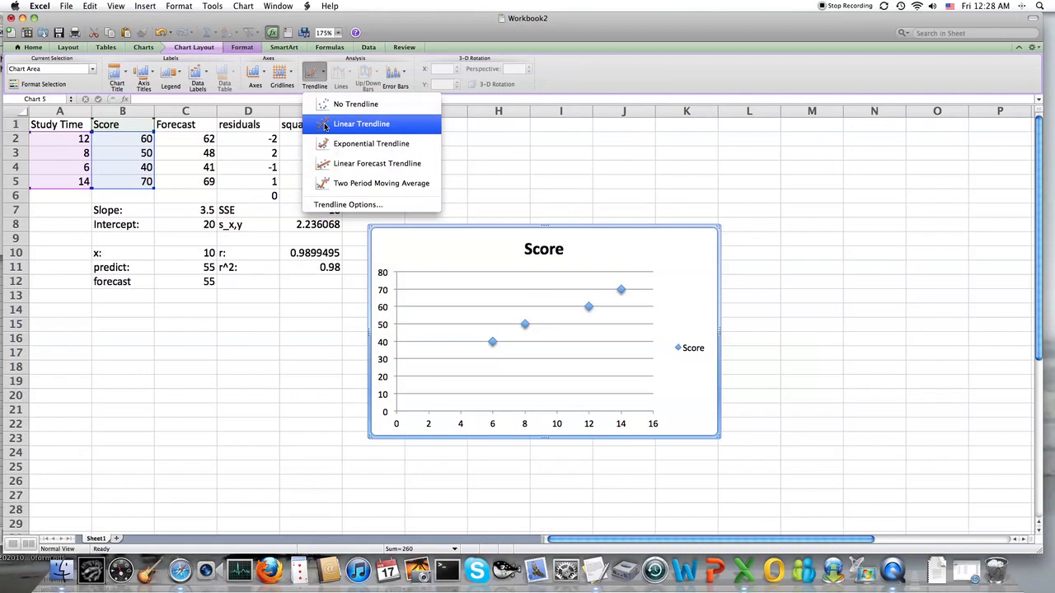
pyautogui.click(361, 124)
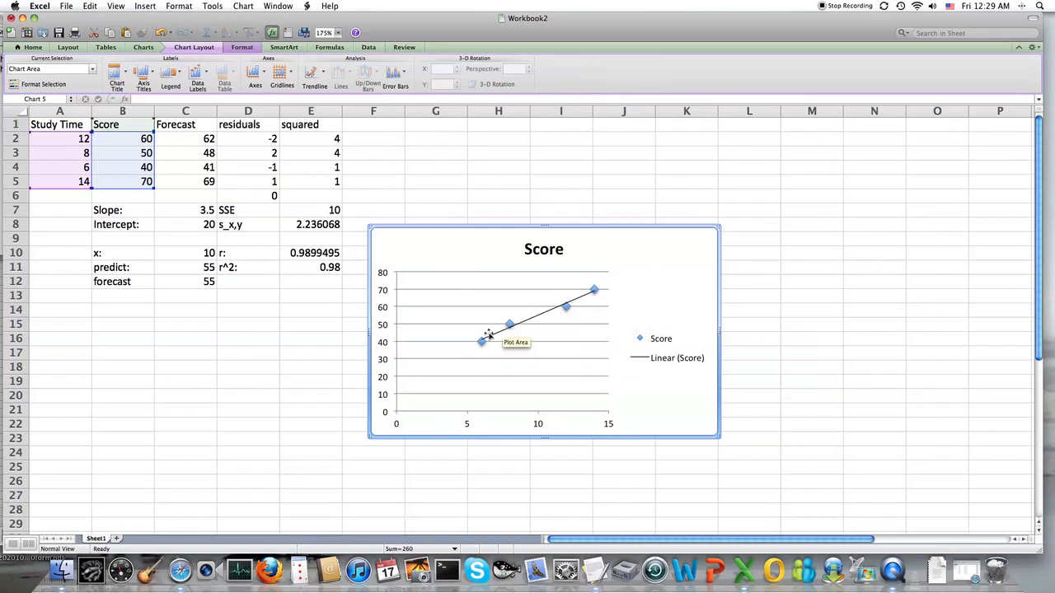
# Use the trendline options to display the regression equation and R-squared value on the Score chart
pyautogui.click(325, 79)
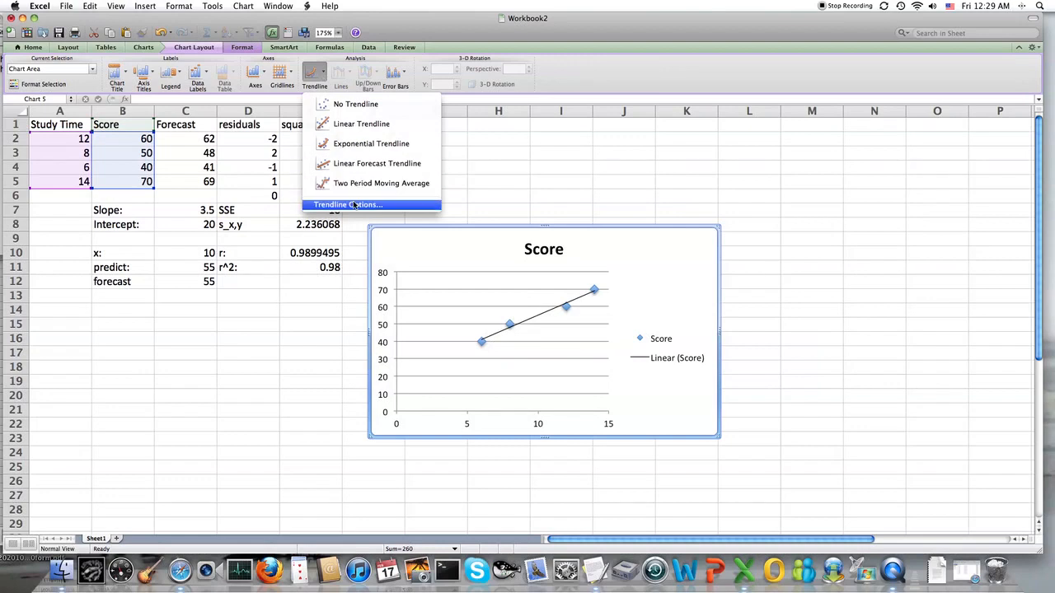
pyautogui.click(355, 204)
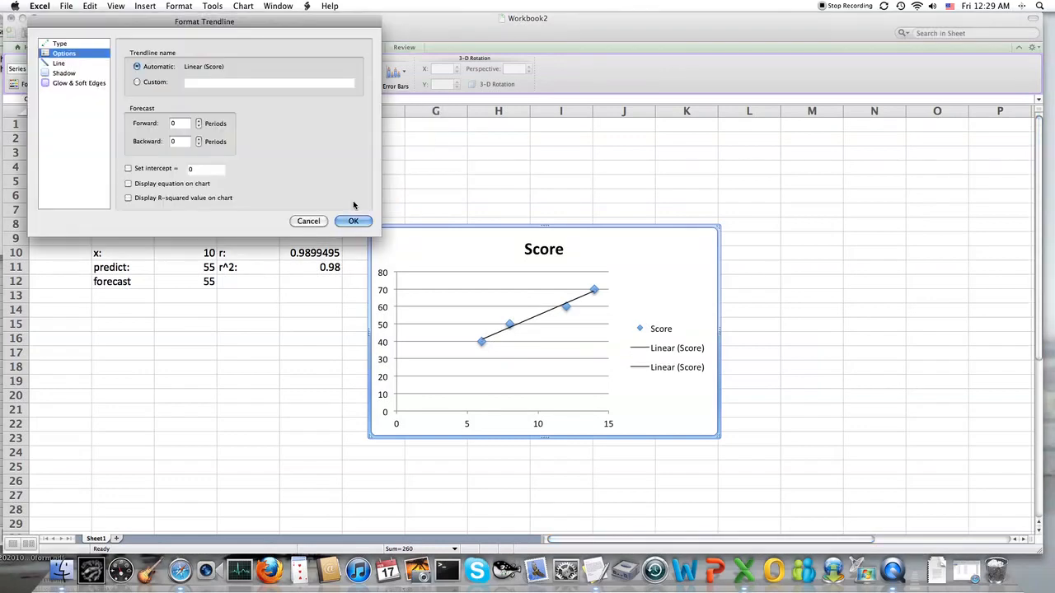
pyautogui.click(129, 183)
pyautogui.click(130, 199)
pyautogui.click(360, 222)
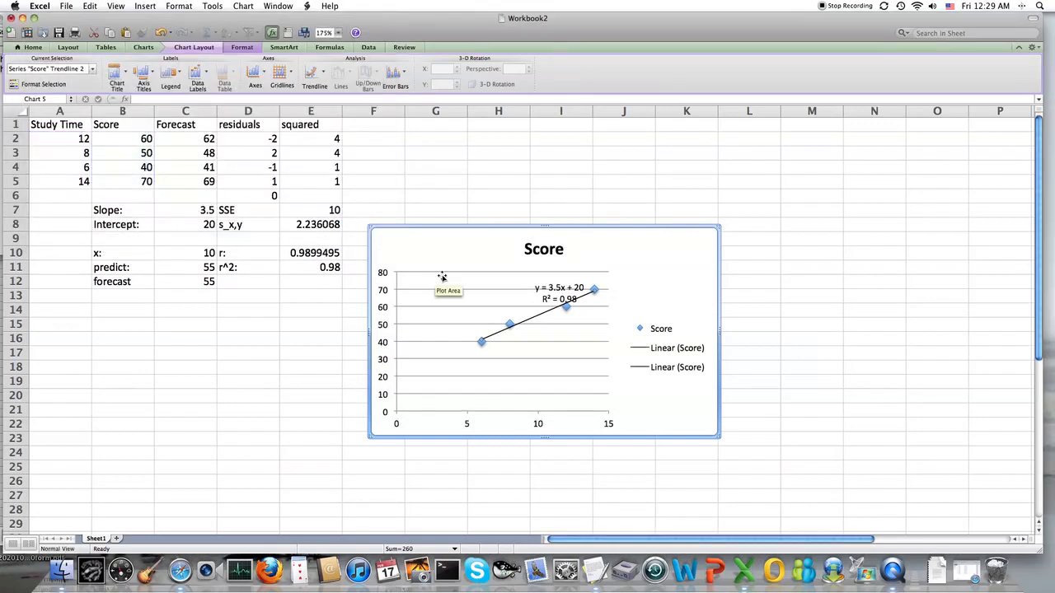